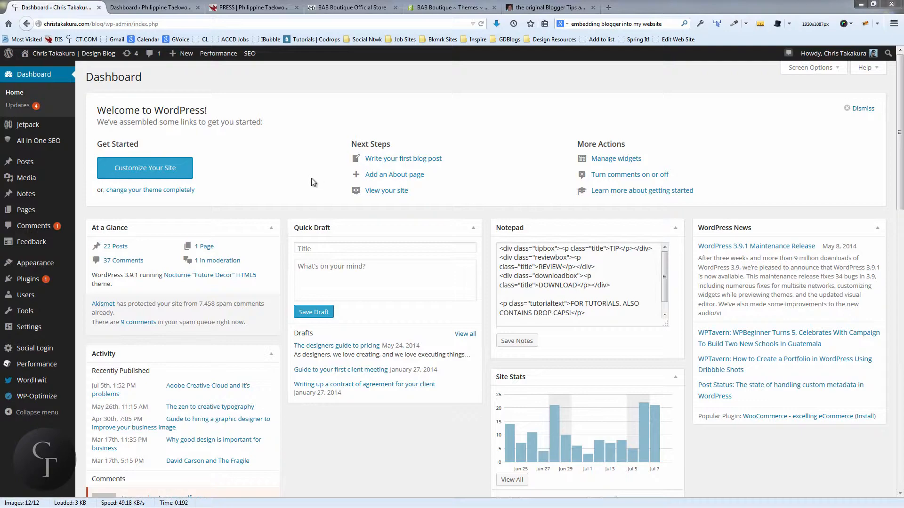
# Step: Open the All in One SEO general settings and look over the general, home page, keyword and title sections
pyautogui.moveTo(25, 146)
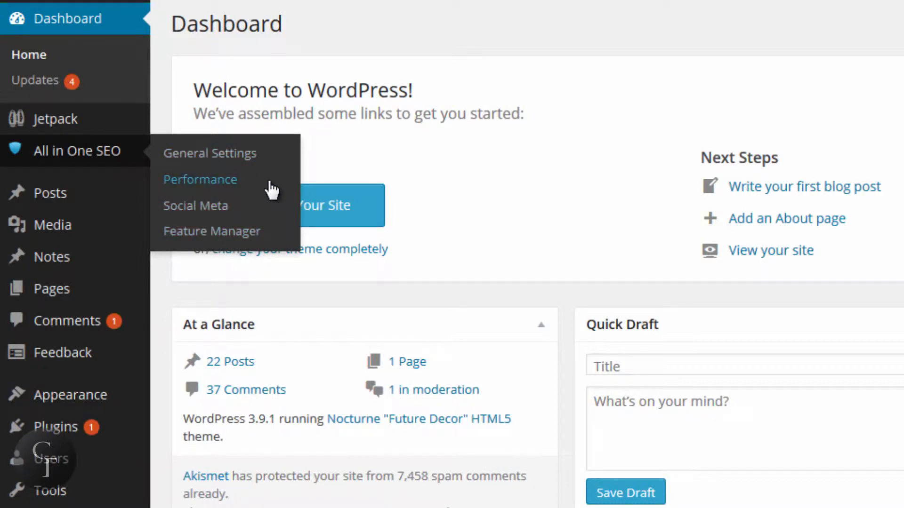
pyautogui.click(214, 155)
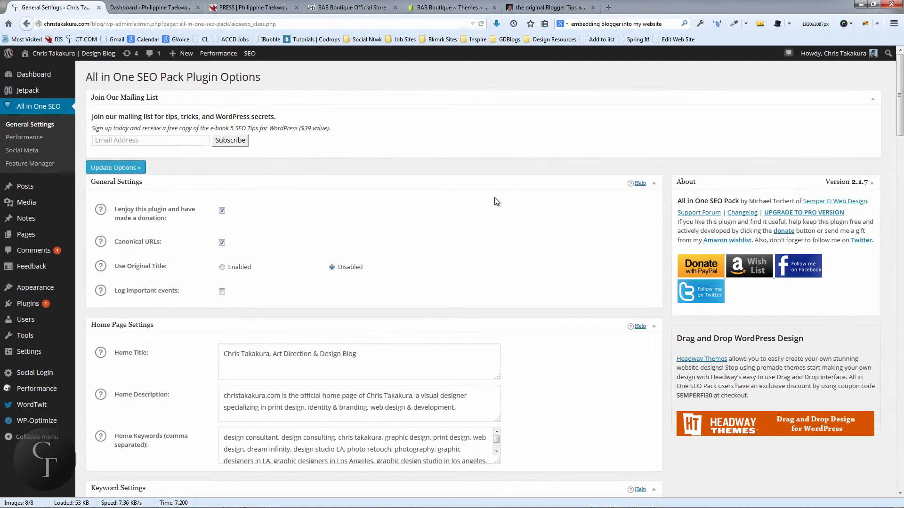
pyautogui.scroll(-3, 484, 199)
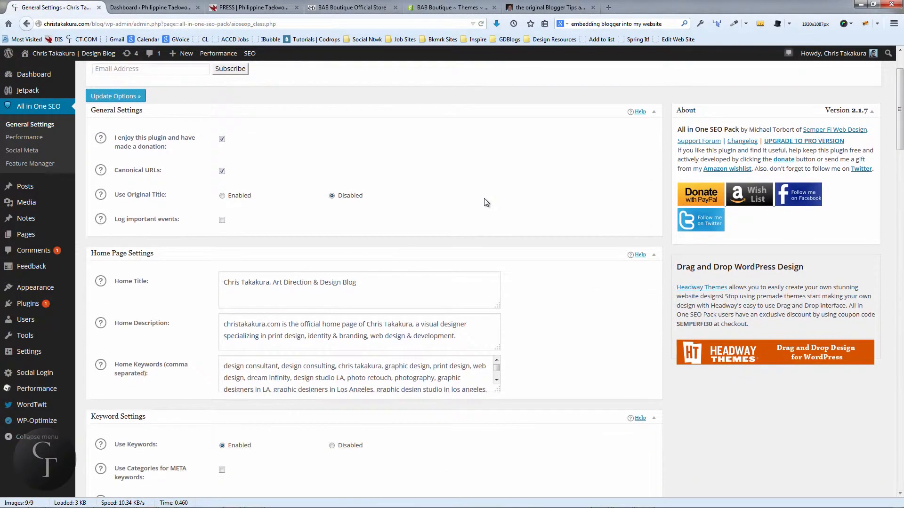
pyautogui.scroll(3, 485, 202)
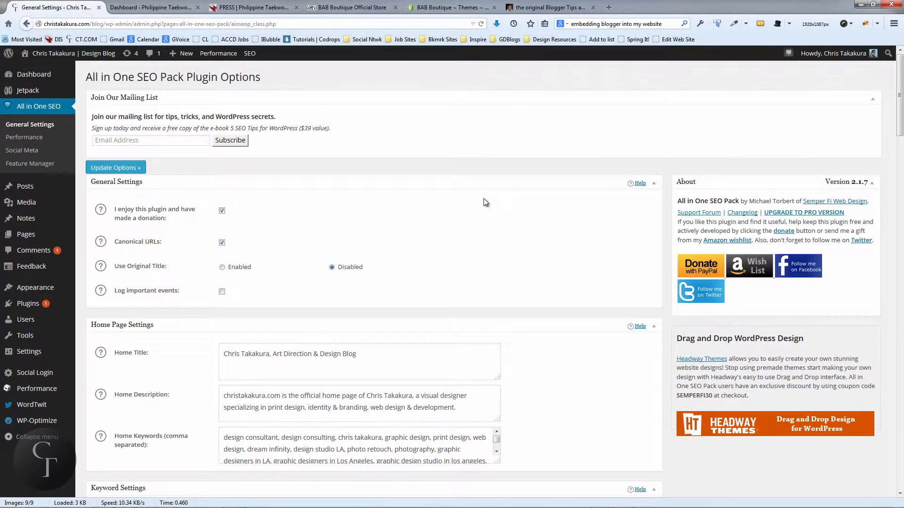
pyautogui.scroll(-3, 485, 202)
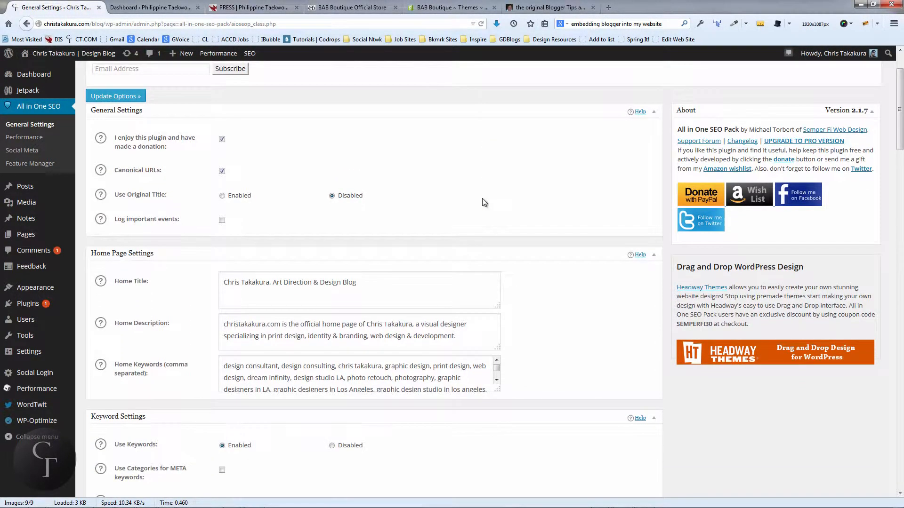
pyautogui.scroll(-3, 484, 202)
pyautogui.scroll(3, 482, 198)
pyautogui.scroll(-12, 349, 210)
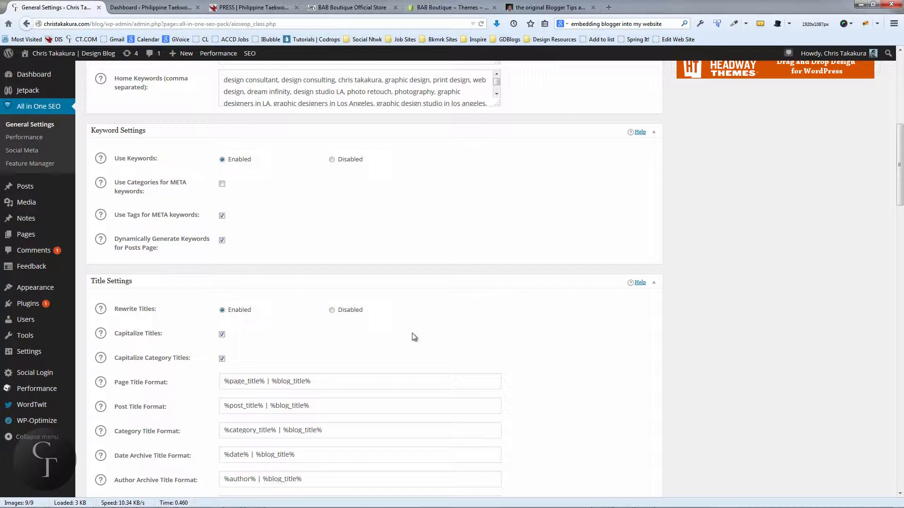
pyautogui.scroll(9, 413, 337)
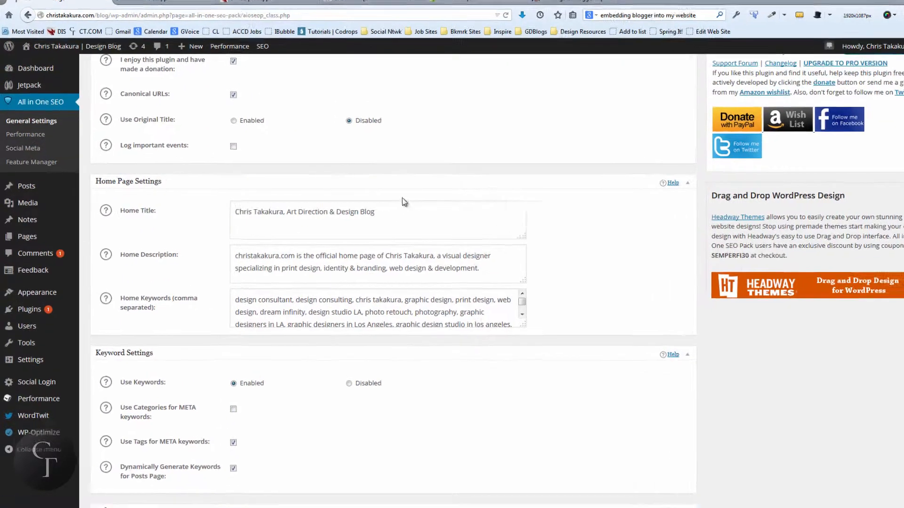
# Step: Examine the Home Title text in the home page settings
pyautogui.click(376, 210)
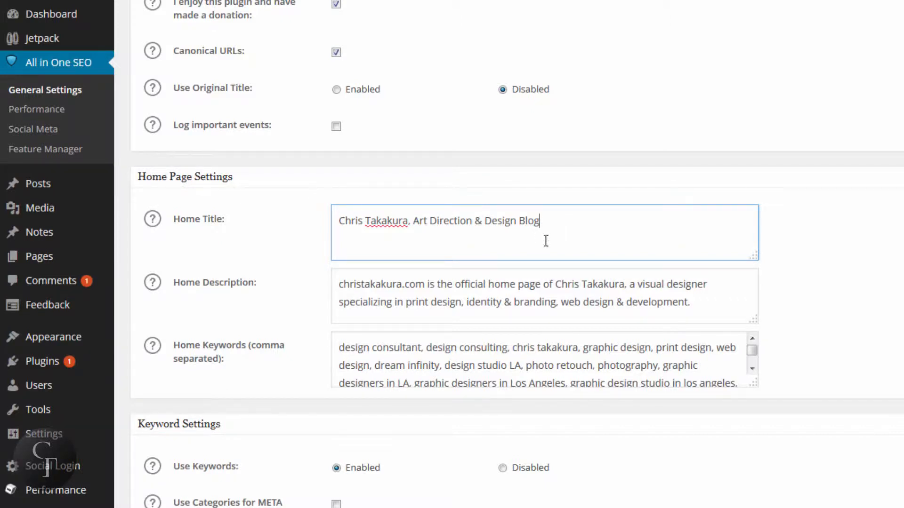
pyautogui.moveTo(555, 216); pyautogui.dragTo(299, 218)
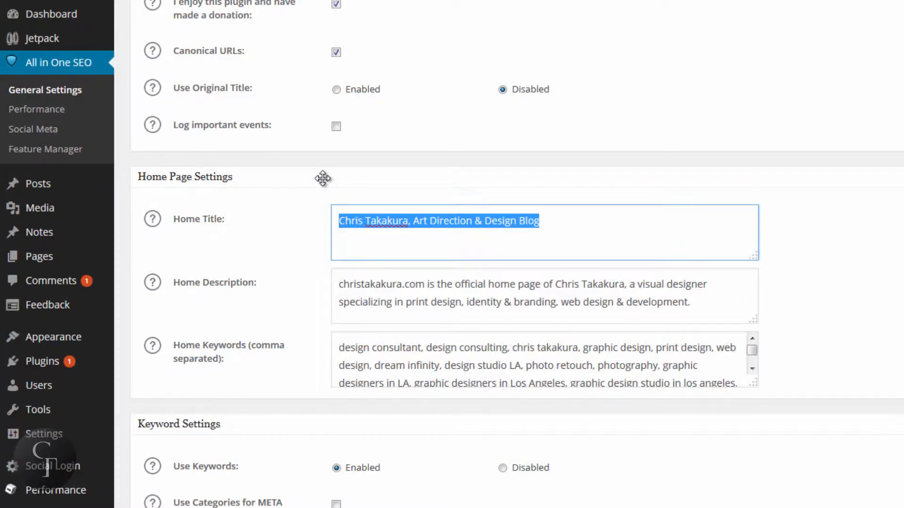
pyautogui.click(577, 215)
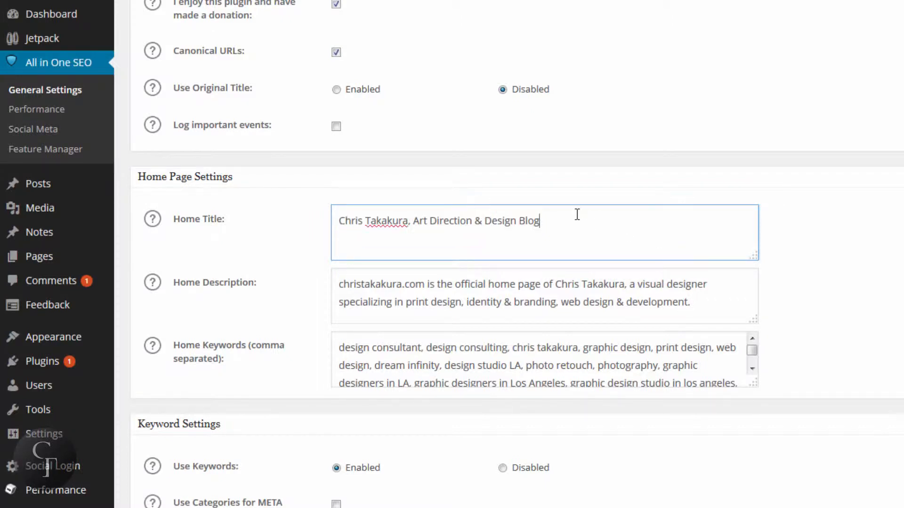
pyautogui.moveTo(571, 218); pyautogui.dragTo(330, 213)
pyautogui.click(578, 225)
pyautogui.moveTo(579, 224); pyautogui.dragTo(324, 218)
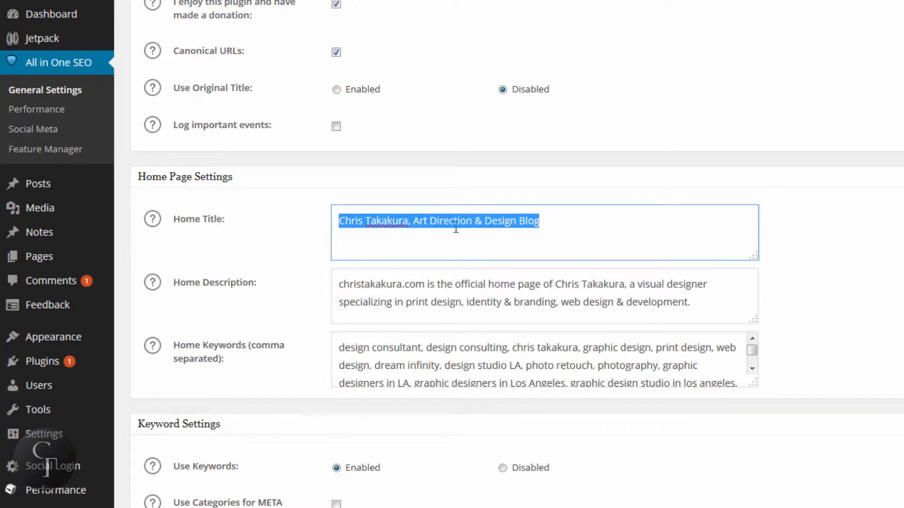
pyautogui.click(580, 223)
pyautogui.moveTo(573, 221); pyautogui.dragTo(331, 219)
pyautogui.click(563, 215)
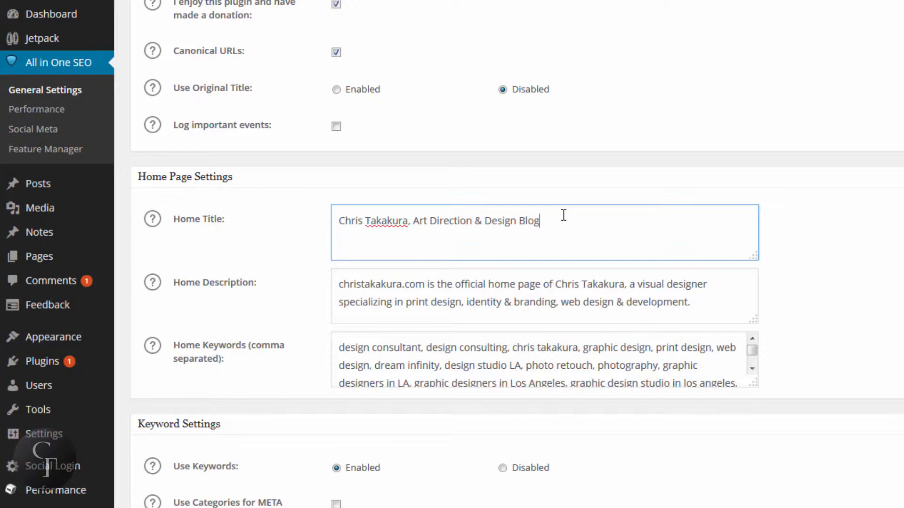
pyautogui.moveTo(545, 216); pyautogui.dragTo(315, 216)
pyautogui.click(618, 224)
# Step: Examine the Home Description text and show the help note explaining that setting
pyautogui.click(713, 304)
pyautogui.moveTo(713, 304); pyautogui.dragTo(335, 285)
pyautogui.click(338, 284)
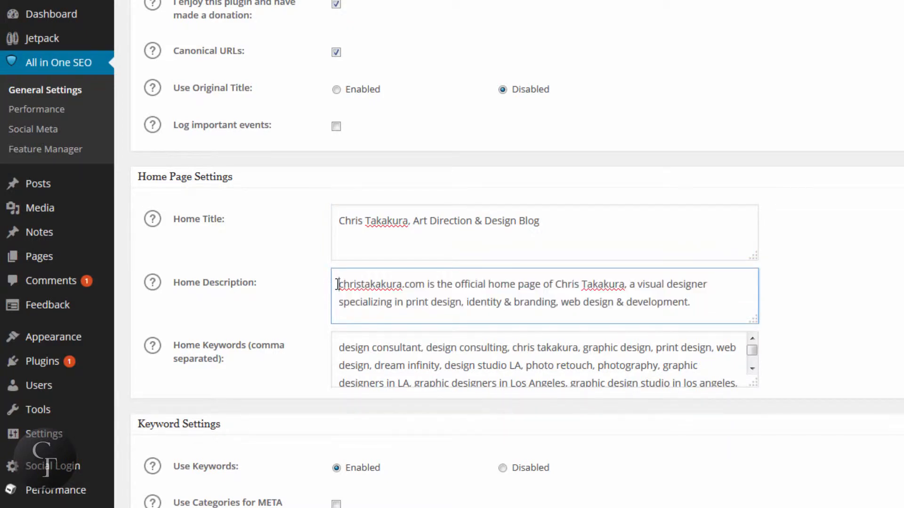
pyautogui.click(153, 288)
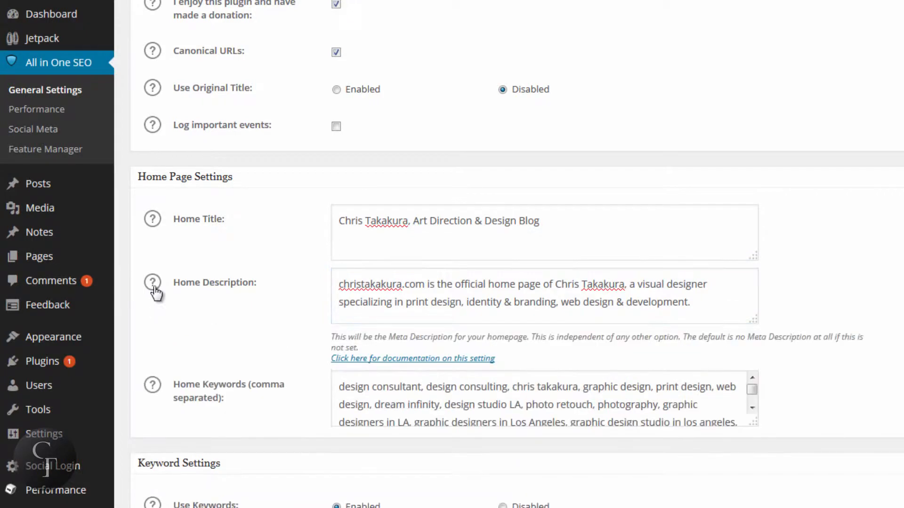
pyautogui.click(393, 290)
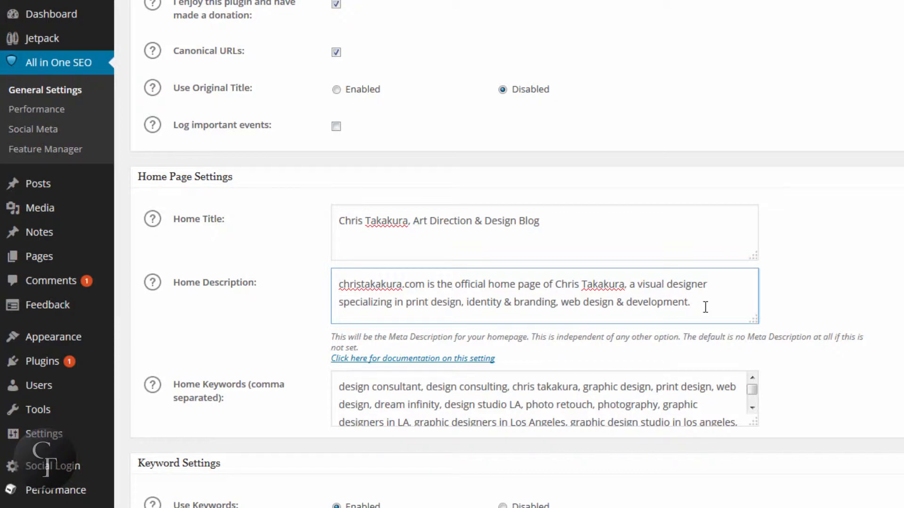
pyautogui.moveTo(705, 307); pyautogui.dragTo(337, 285)
pyautogui.click(339, 289)
pyautogui.click(732, 309)
pyautogui.click(339, 283)
pyautogui.click(715, 293)
pyautogui.click(707, 302)
# Step: Enlarge the Home Keywords box and read through its whole comma-separated keyword list
pyautogui.moveTo(753, 422); pyautogui.dragTo(762, 476)
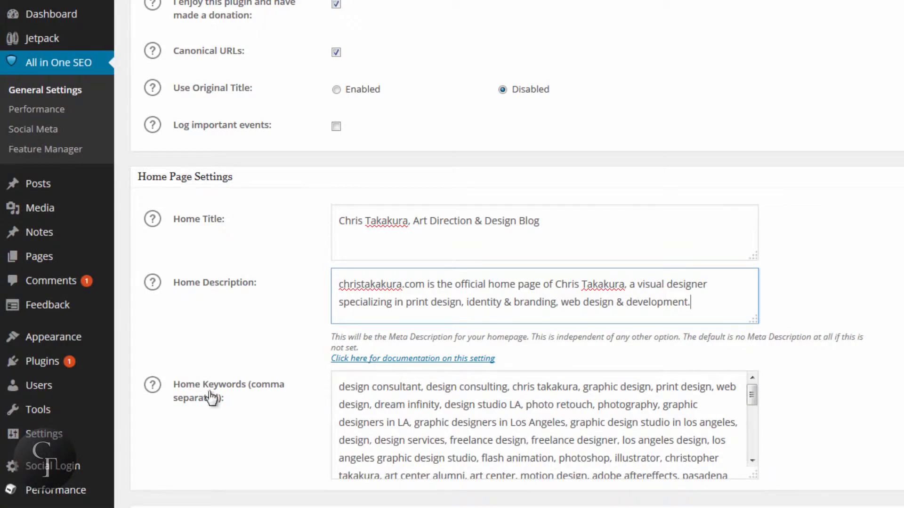
pyautogui.moveTo(332, 385); pyautogui.dragTo(607, 422)
pyautogui.click(609, 423)
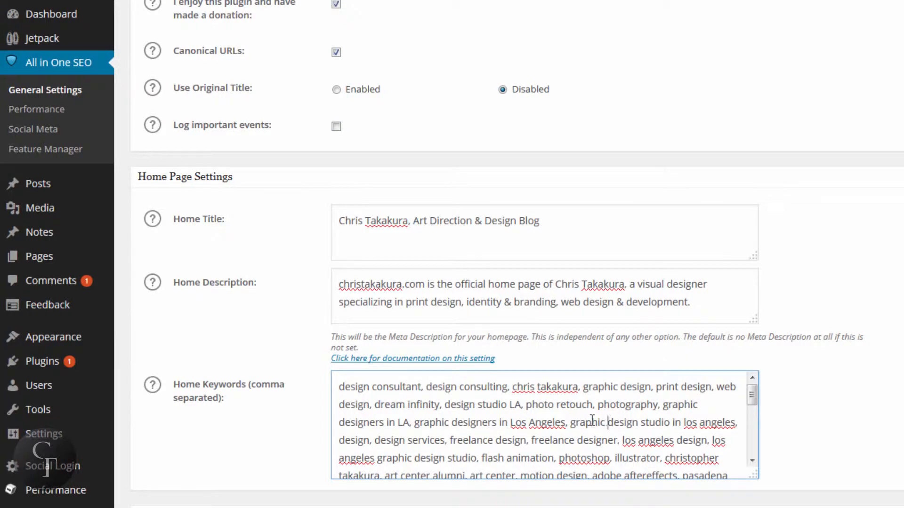
pyautogui.click(341, 388)
pyautogui.moveTo(551, 387); pyautogui.dragTo(598, 417)
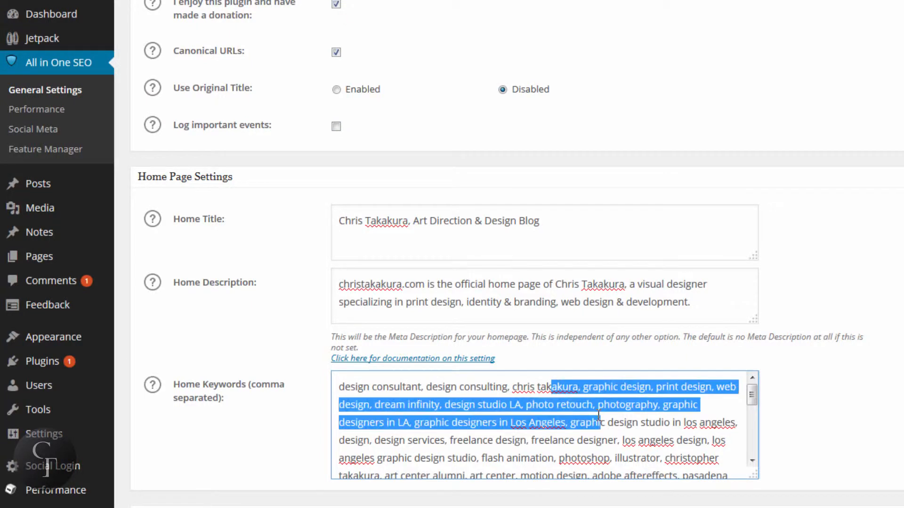
pyautogui.click(602, 417)
pyautogui.moveTo(752, 391)
pyautogui.mouseDown()
pyautogui.moveTo(755, 462)
pyautogui.moveTo(753, 396)
pyautogui.mouseUp()
pyautogui.click(459, 399)
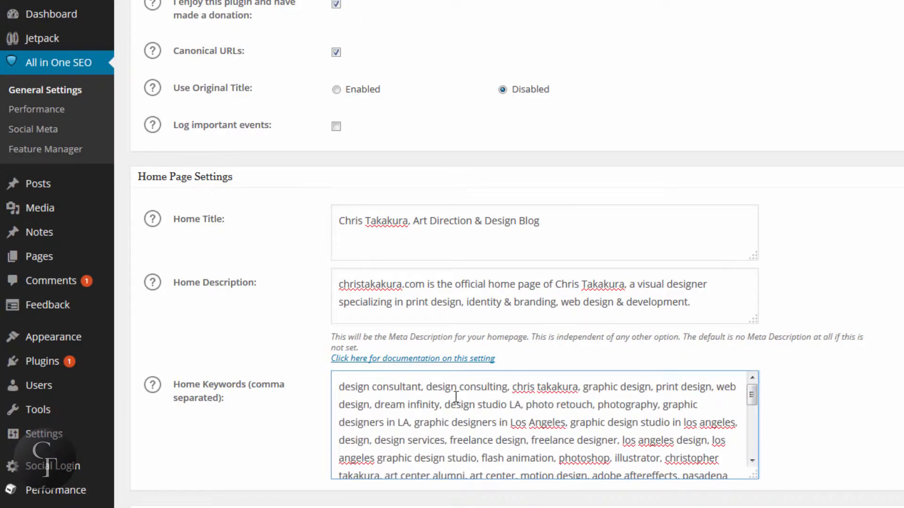
pyautogui.scroll(-3, 461, 397)
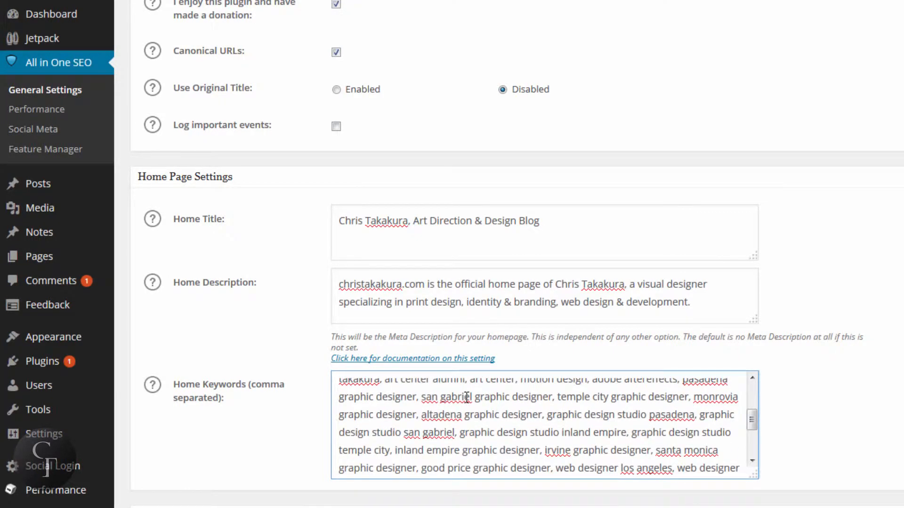
pyautogui.scroll(-3, 467, 398)
pyautogui.scroll(6, 485, 414)
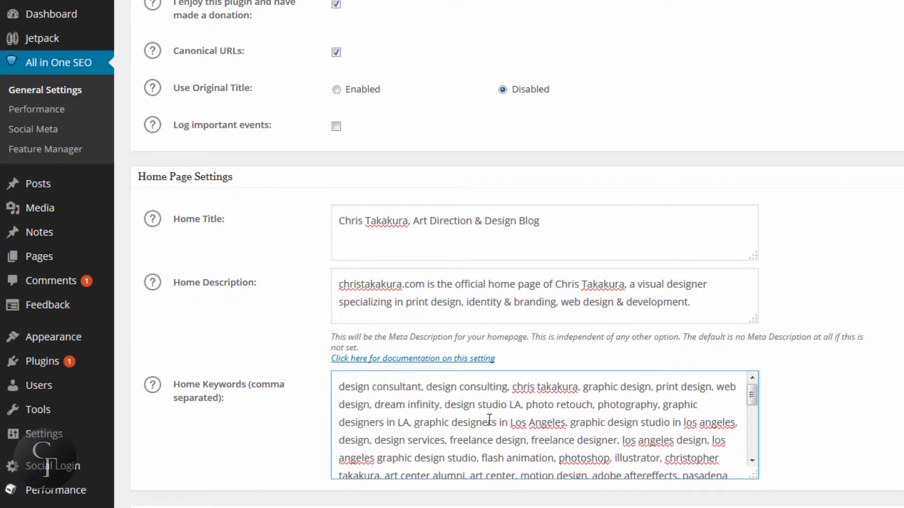
pyautogui.scroll(5, 490, 419)
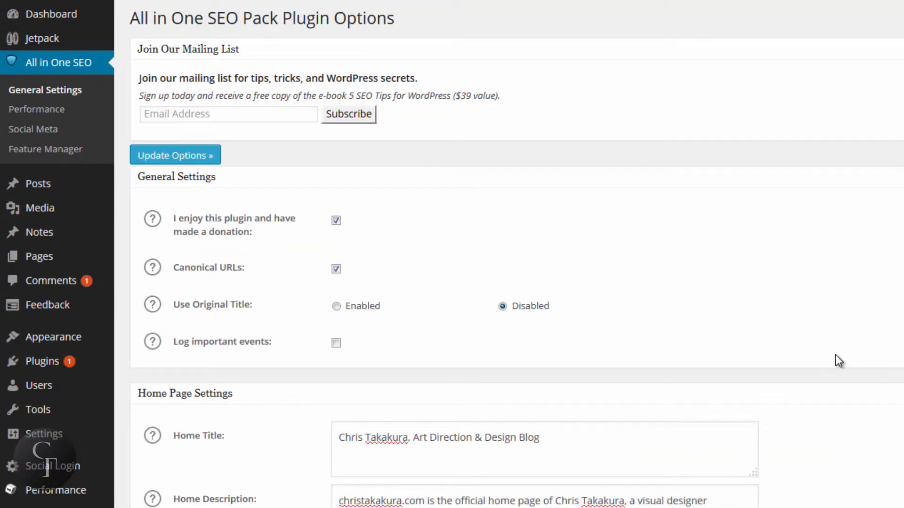
pyautogui.scroll(-7, 835, 355)
pyautogui.scroll(7, 835, 355)
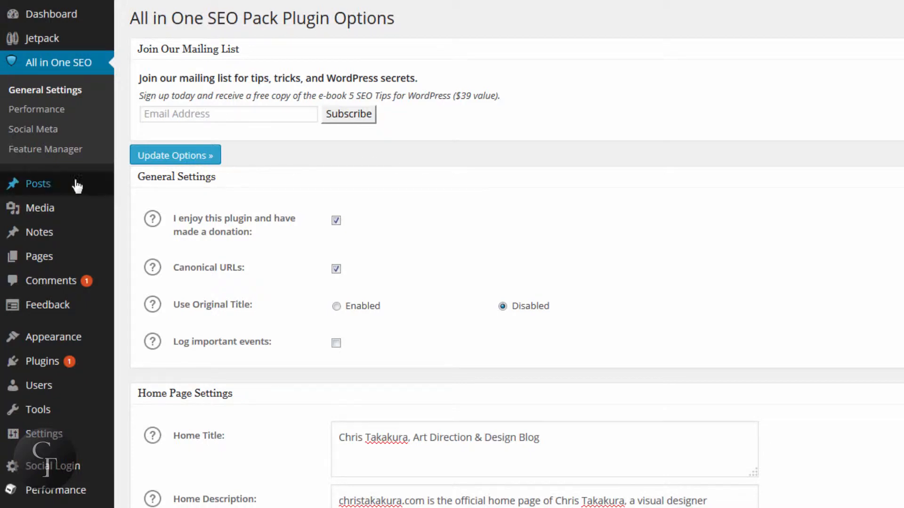
# Step: Go to the list of all posts and open the post "Adobe Creative Cloud and it's problems" for editing
pyautogui.moveTo(45, 185)
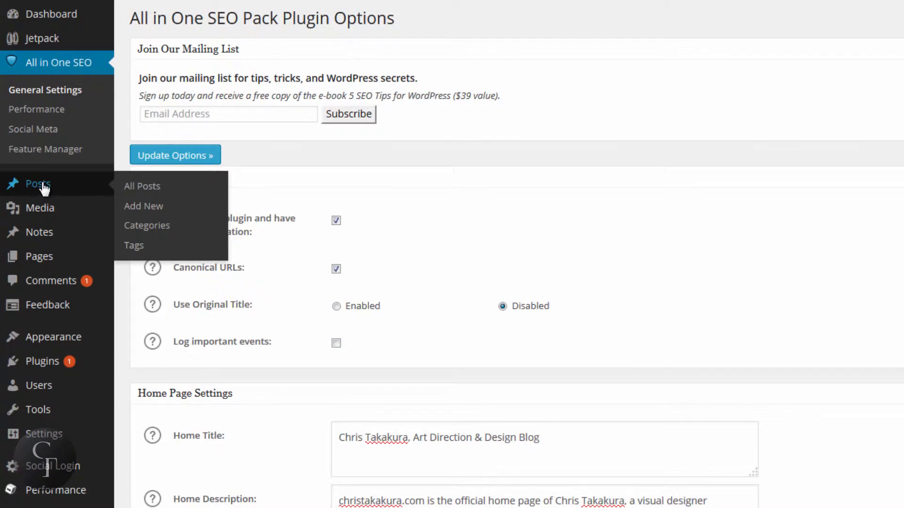
pyautogui.click(44, 189)
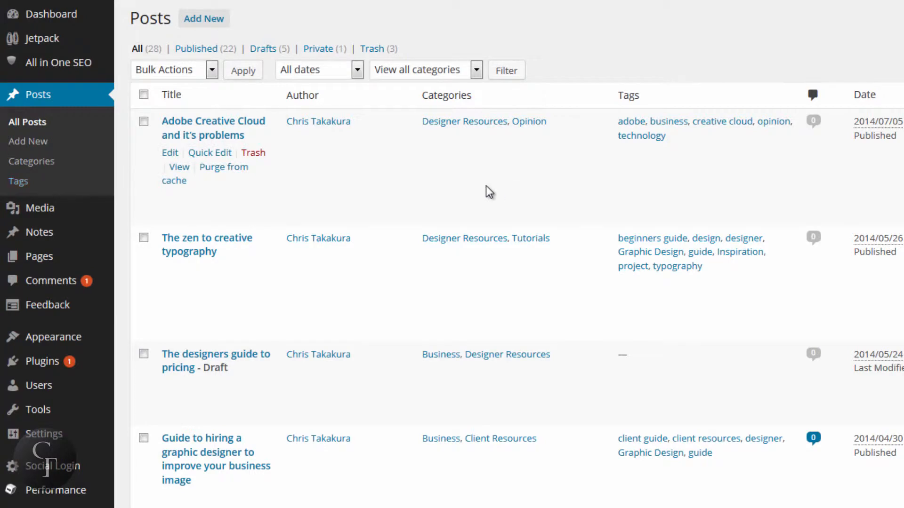
pyautogui.scroll(-15, 485, 187)
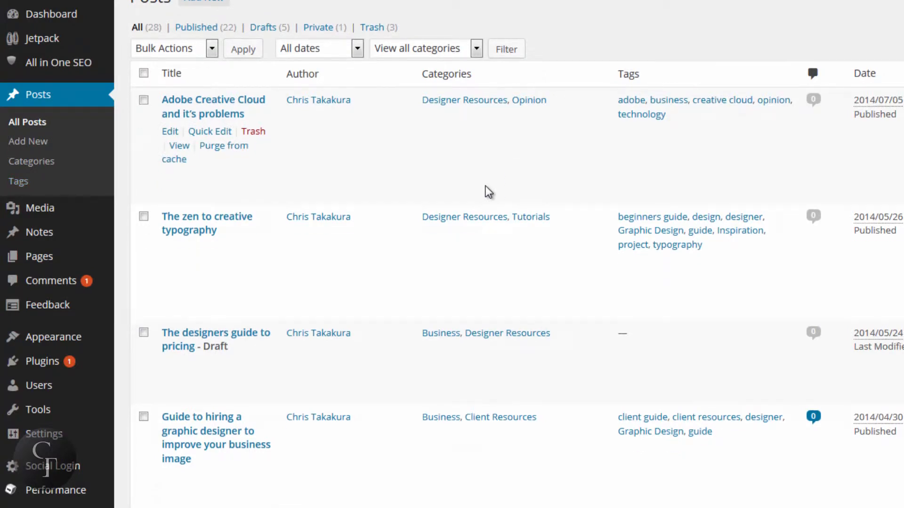
pyautogui.scroll(-8, 486, 191)
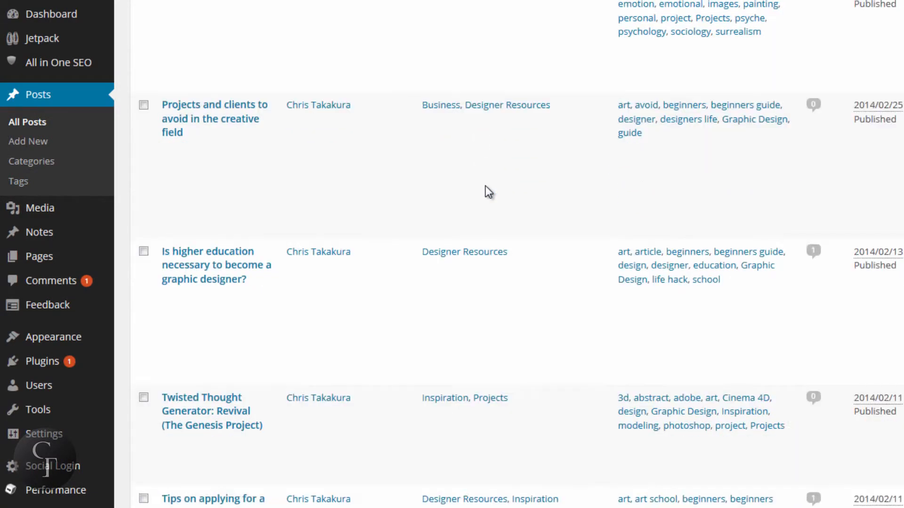
pyautogui.scroll(20, 485, 192)
pyautogui.scroll(4, 484, 186)
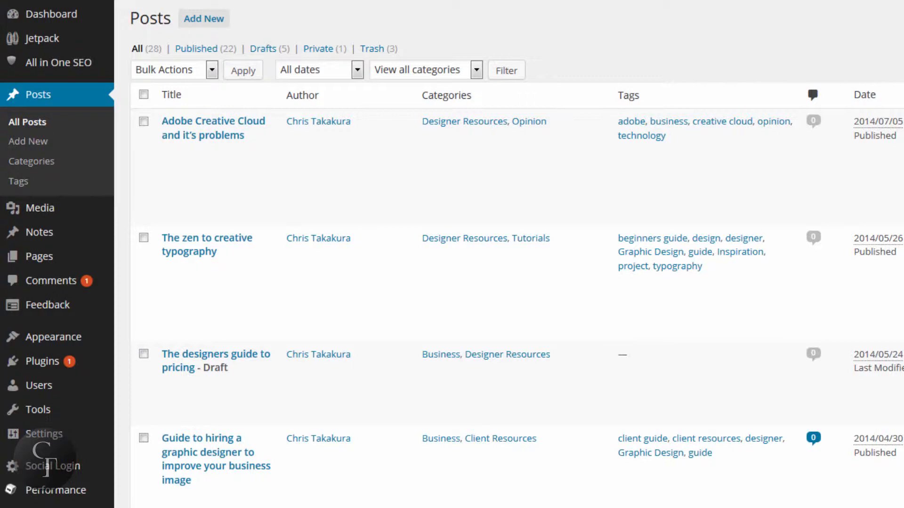
pyautogui.moveTo(214, 135)
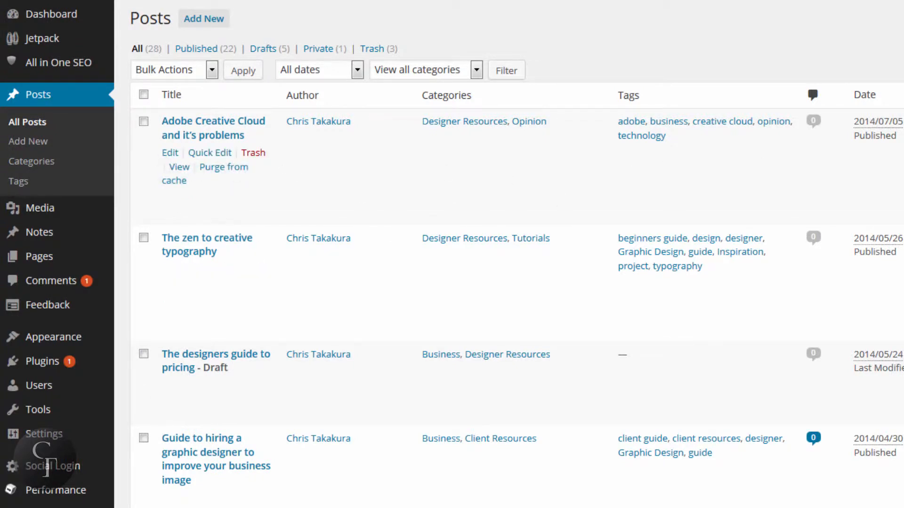
pyautogui.moveTo(202, 153)
pyautogui.click(168, 157)
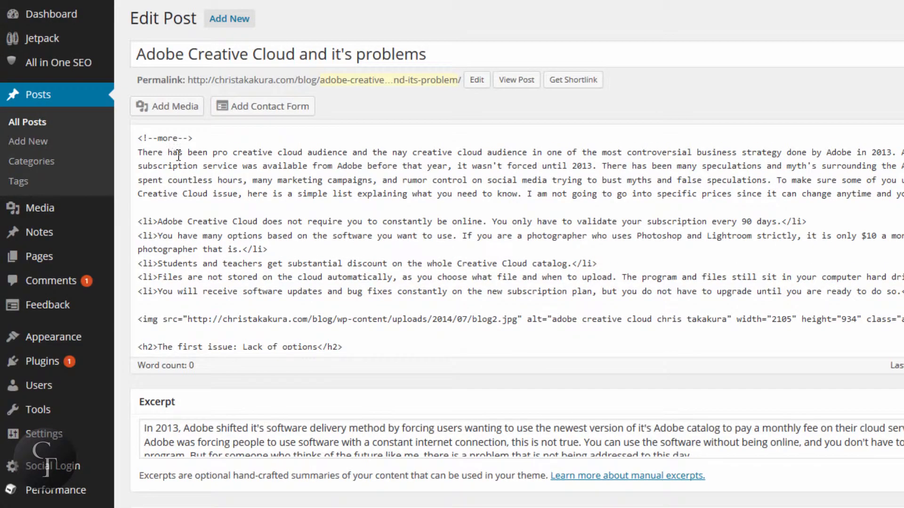
# Step: Look through the post's content, excerpt, revisions, comments and sharing sections down to its All in One SEO Pack settings
pyautogui.scroll(-10, 803, 107)
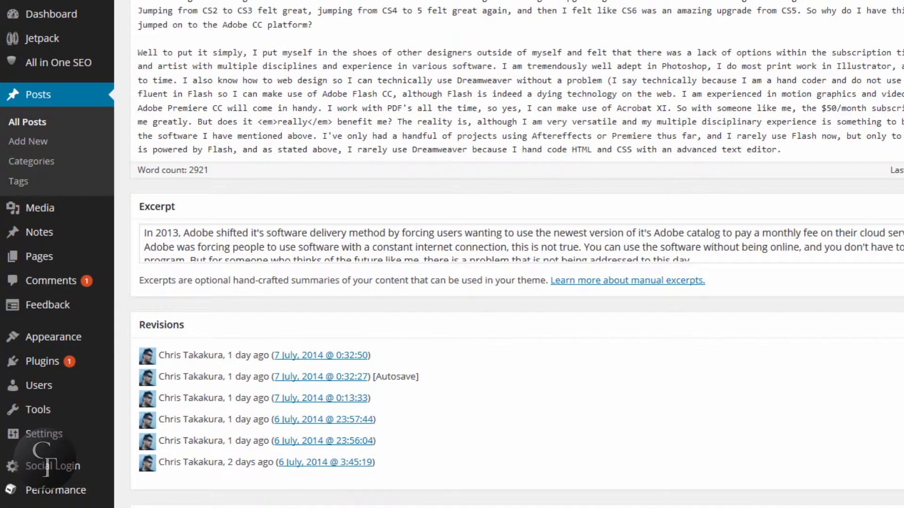
pyautogui.scroll(5, 802, 108)
pyautogui.scroll(-5, 803, 107)
pyautogui.scroll(-3, 803, 107)
pyautogui.click(857, 125)
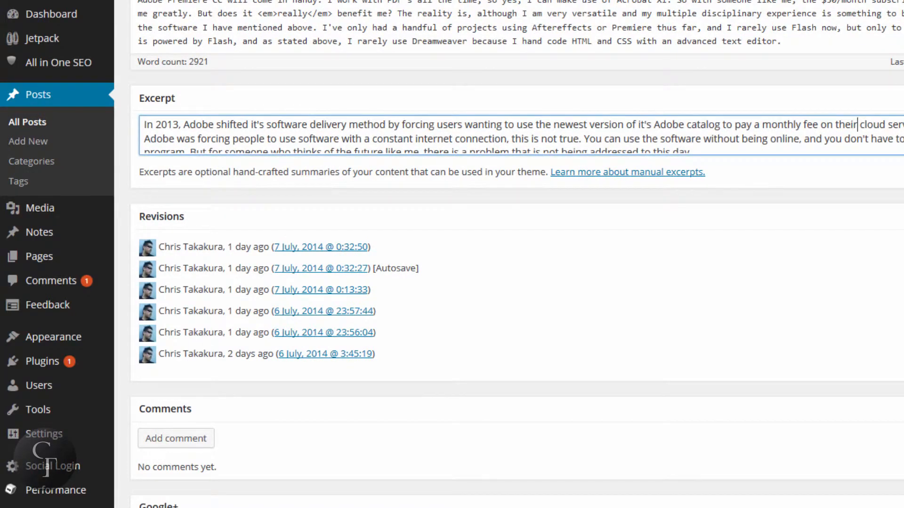
pyautogui.click(857, 172)
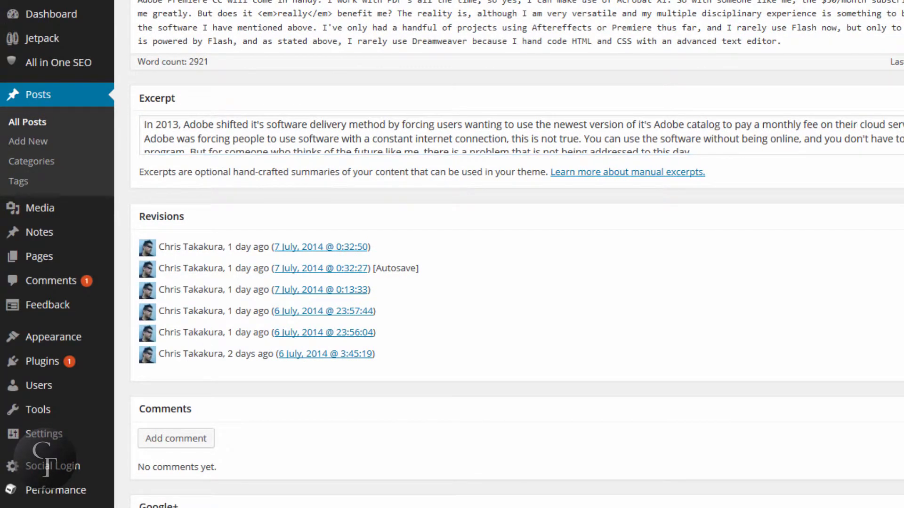
pyautogui.scroll(-5, 517, 254)
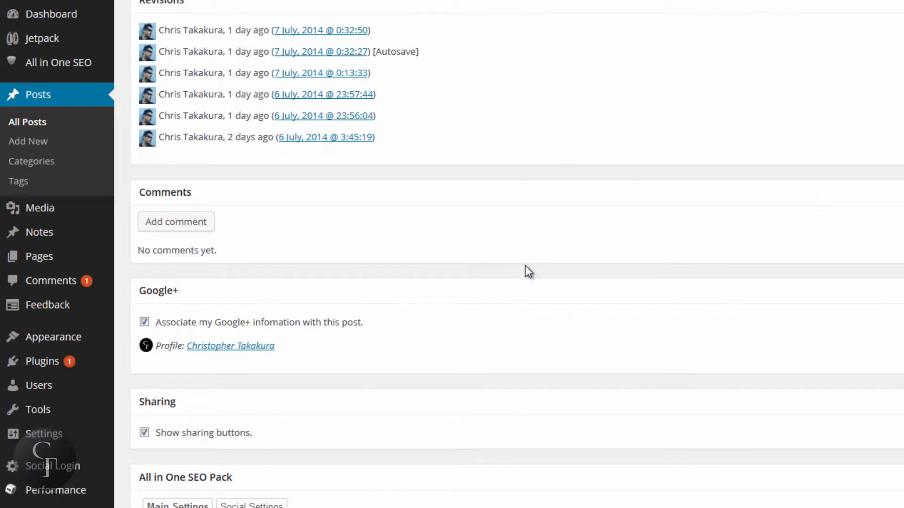
pyautogui.scroll(-2, 525, 267)
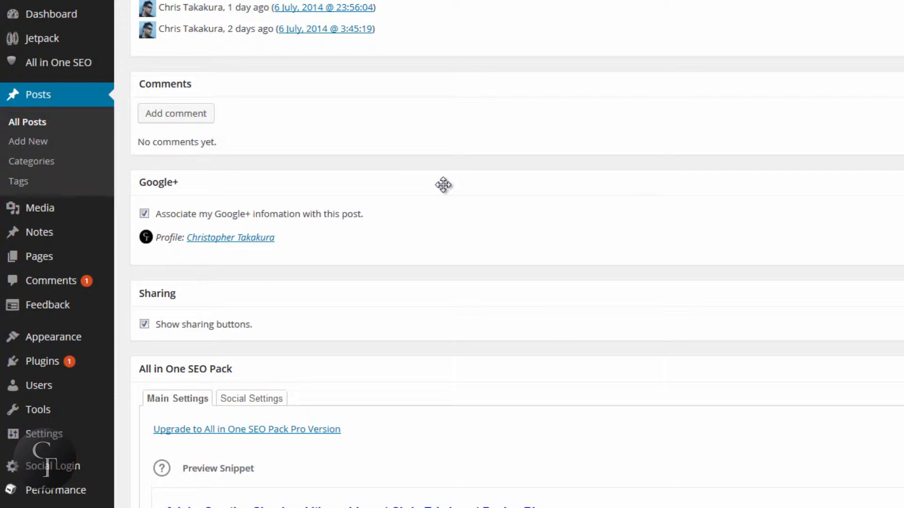
# Step: Examine the post's search preview snippet, SEO title text and title character count in the All in One SEO Pack section
pyautogui.scroll(-2, 443, 185)
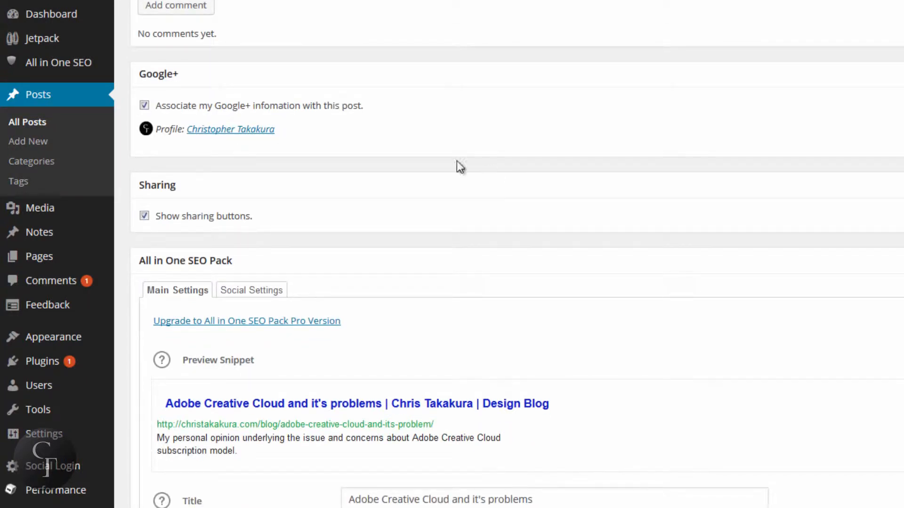
pyautogui.scroll(-4, 482, 177)
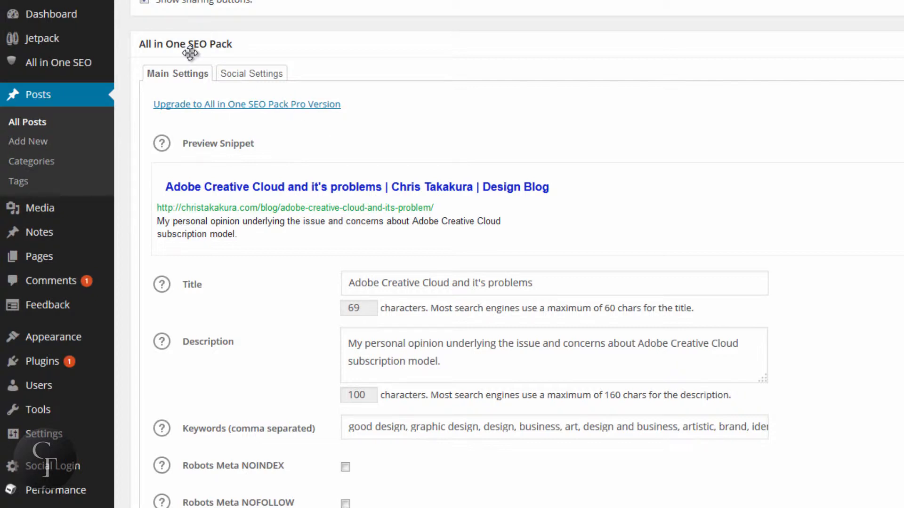
pyautogui.scroll(-2, 861, 200)
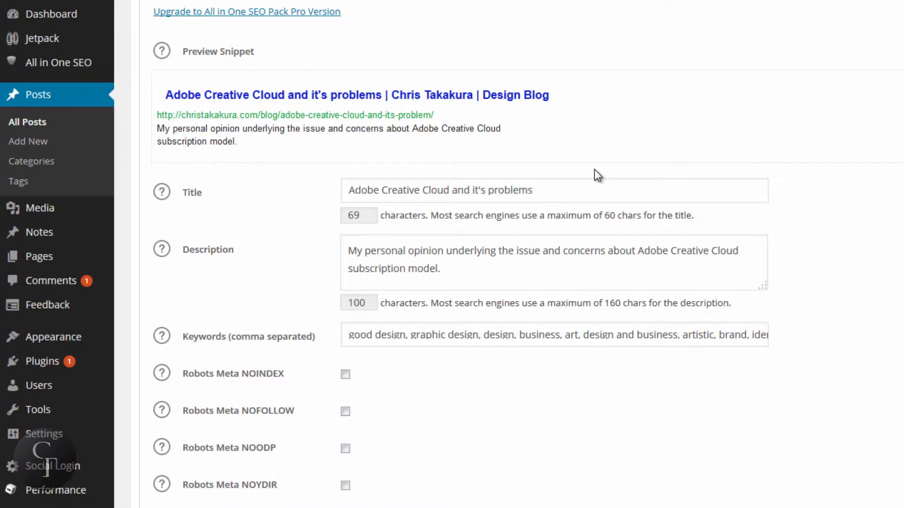
pyautogui.click(580, 192)
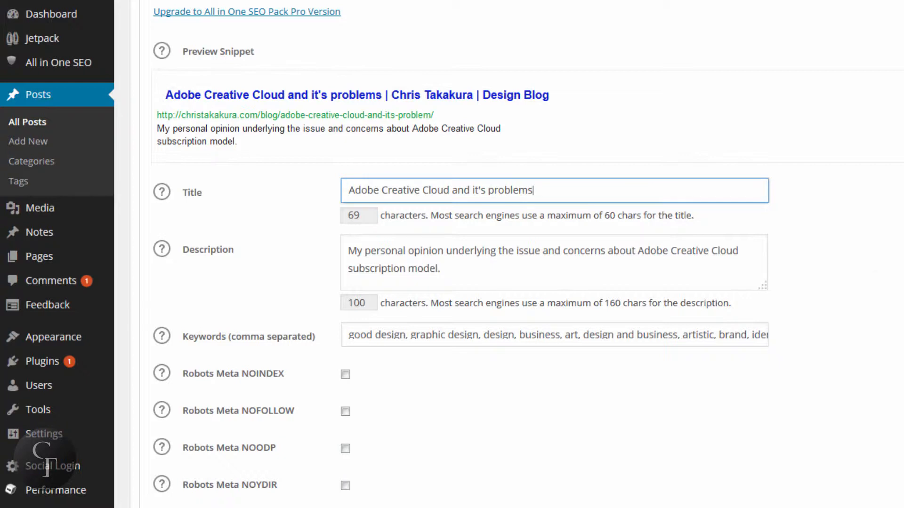
pyautogui.moveTo(556, 194); pyautogui.dragTo(345, 186)
pyautogui.click(551, 185)
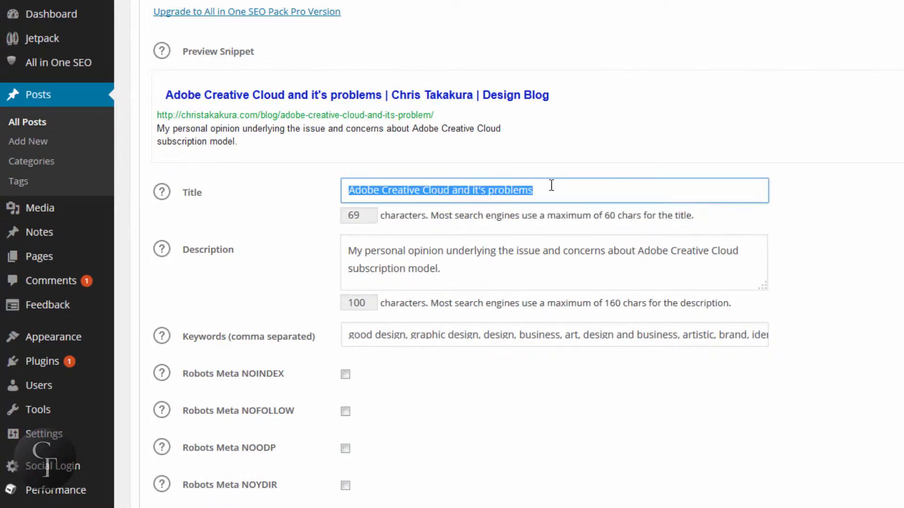
pyautogui.click(574, 188)
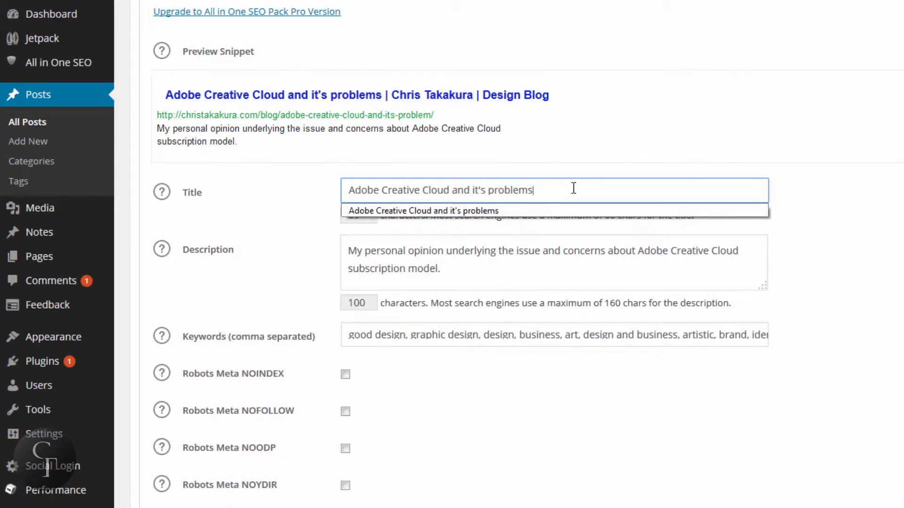
pyautogui.click(573, 188)
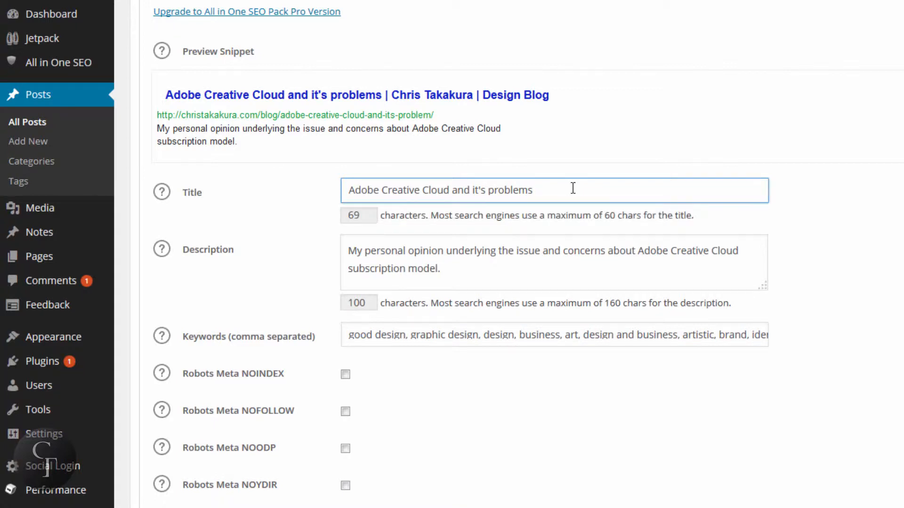
pyautogui.moveTo(541, 190); pyautogui.dragTo(297, 191)
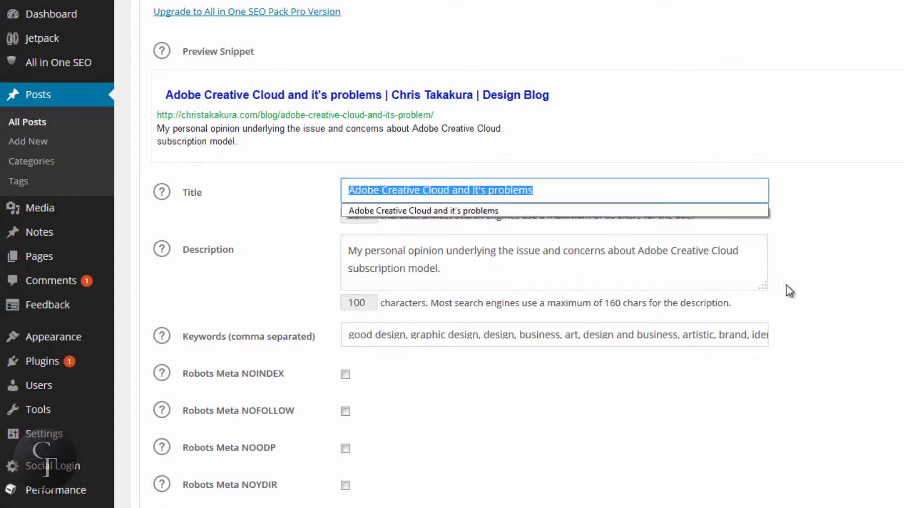
pyautogui.click(819, 275)
pyautogui.click(560, 194)
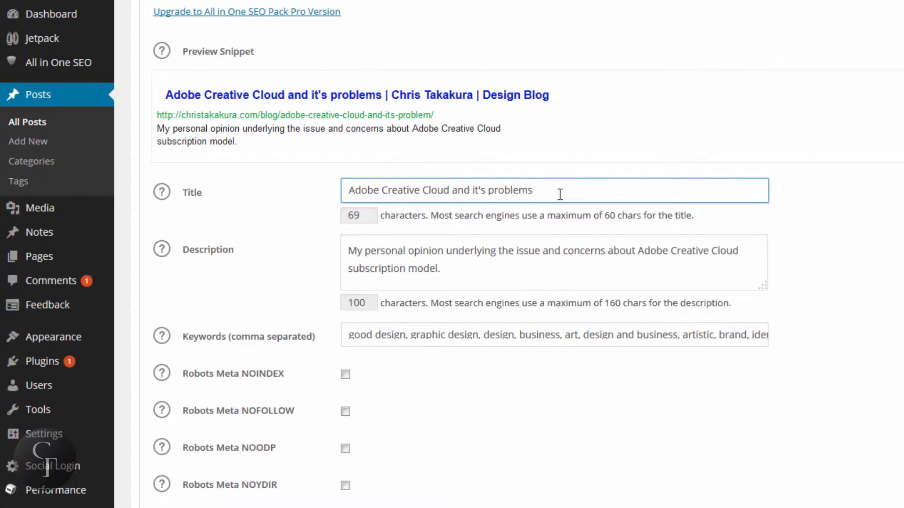
pyautogui.moveTo(369, 220); pyautogui.dragTo(312, 219)
pyautogui.click(371, 214)
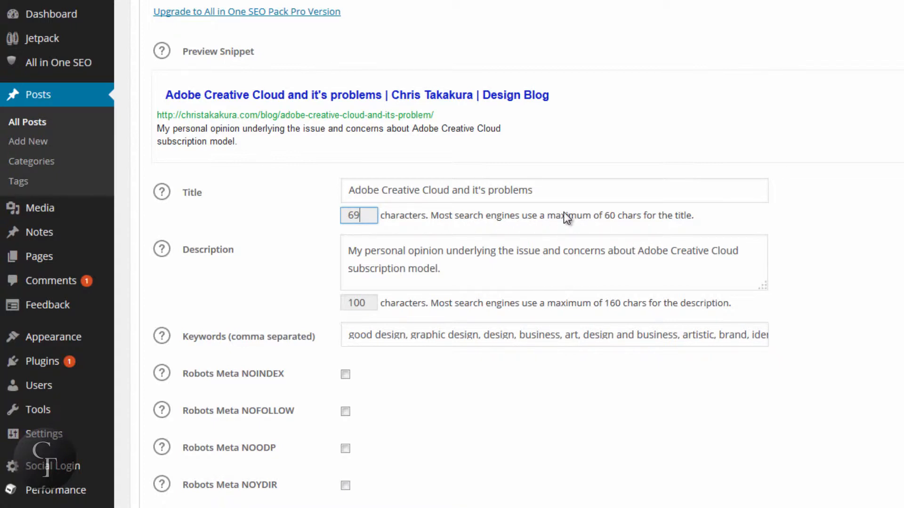
# Step: Shorten the post's SEO title to "Adobe Creative Cloud" by removing "and it's problems"
pyautogui.click(545, 189)
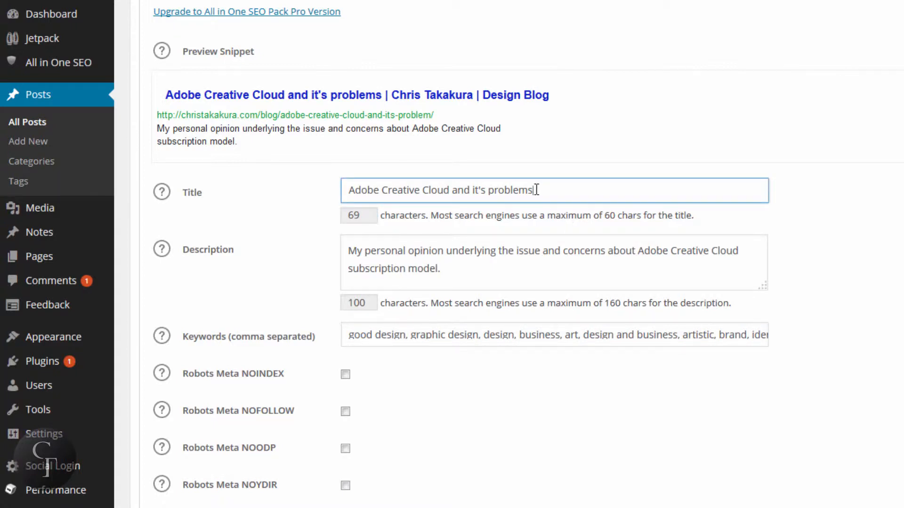
pyautogui.hotkey('shift', 'Left')
pyautogui.hotkey('shift', 'Left')
pyautogui.hotkey('shift', 'Left')
pyautogui.hotkey('shift', 'Left')
pyautogui.hotkey('shift', 'Left')
pyautogui.hotkey('shift', 'Left')
pyautogui.hotkey('shift', 'Left')
pyautogui.hotkey('shift', 'Left')
pyautogui.hotkey('shift', 'Left')
pyautogui.hotkey('shift', 'Left')
pyautogui.hotkey('shift', 'Left')
pyautogui.hotkey('shift', 'Left')
pyautogui.hotkey('shift', 'Left')
pyautogui.hotkey('shift', 'Left')
pyautogui.hotkey('shift', 'Left')
pyautogui.hotkey('shift', 'Left')
pyautogui.hotkey('shift', 'Left')
pyautogui.hotkey('shift', 'Left')
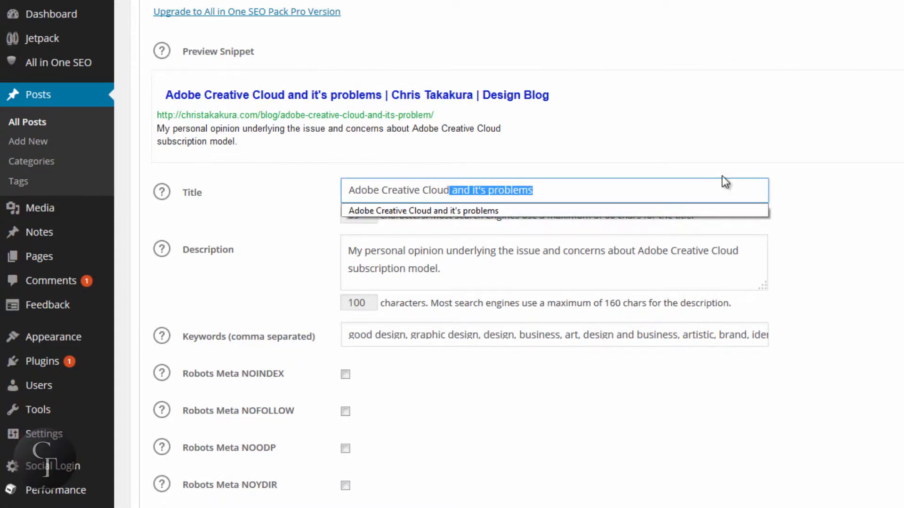
pyautogui.press('BackSpace')
pyautogui.click(812, 143)
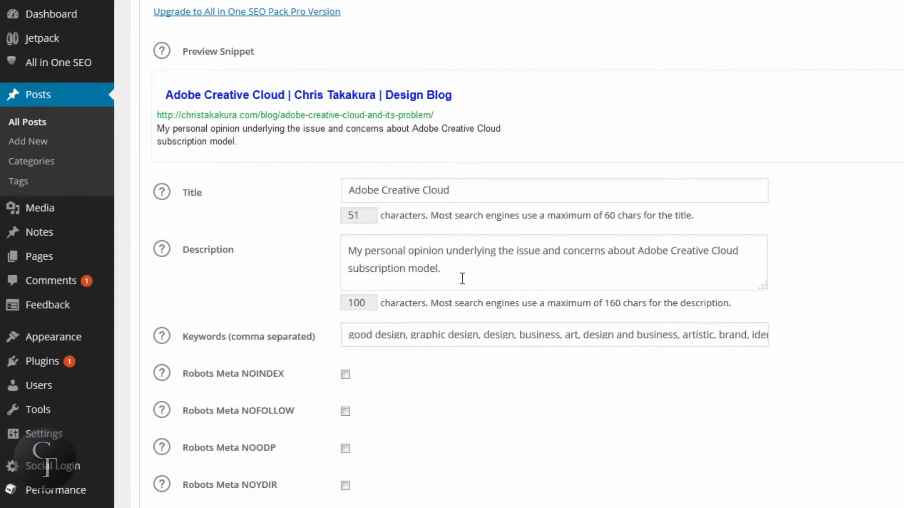
# Step: Review the post's SEO description text and its comma-separated keywords
pyautogui.click(473, 269)
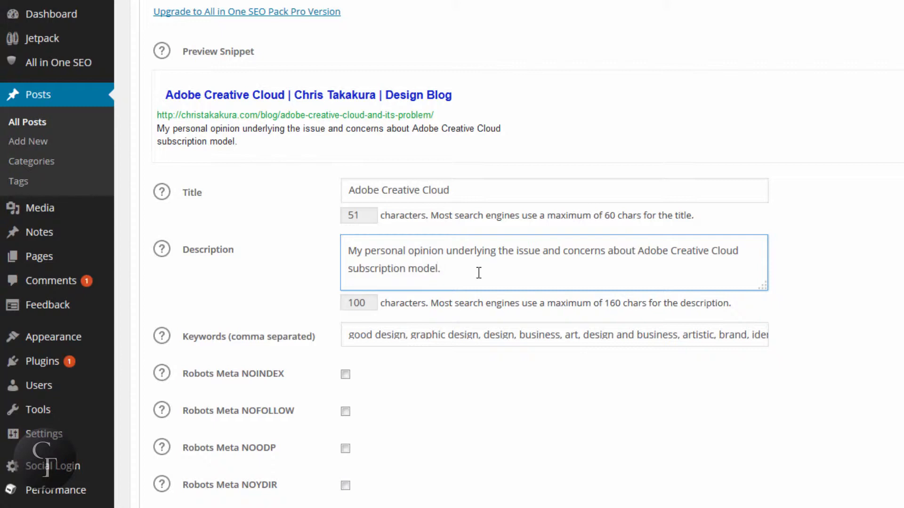
pyautogui.moveTo(479, 273); pyautogui.dragTo(350, 250)
pyautogui.click(350, 251)
pyautogui.click(587, 337)
pyautogui.moveTo(574, 336)
pyautogui.mouseDown()
pyautogui.moveTo(399, 336)
pyautogui.moveTo(584, 336)
pyautogui.mouseUp()
pyautogui.click(388, 336)
pyautogui.click(379, 336)
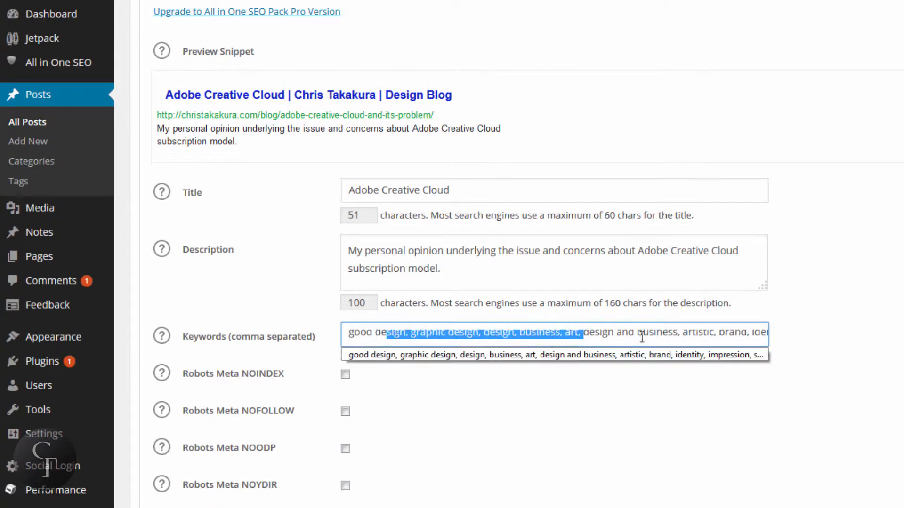
pyautogui.moveTo(642, 338); pyautogui.dragTo(679, 336)
pyautogui.click(829, 329)
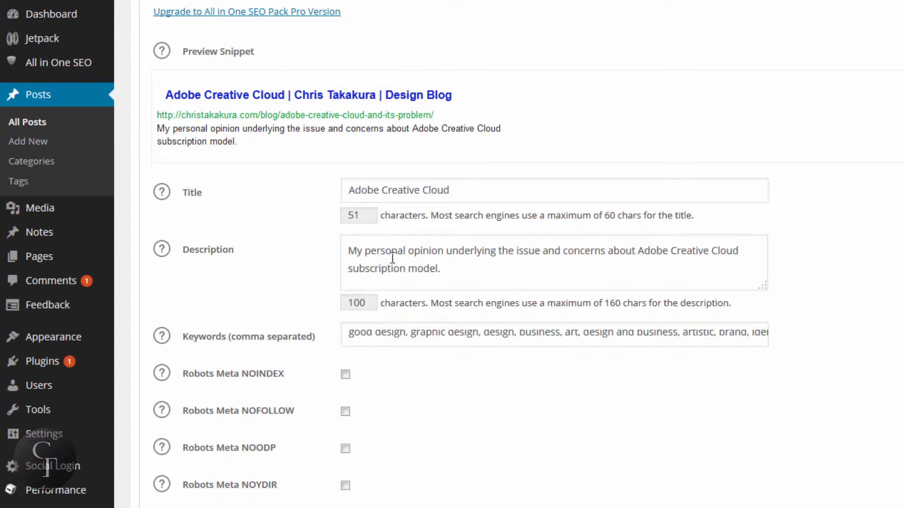
pyautogui.click(433, 252)
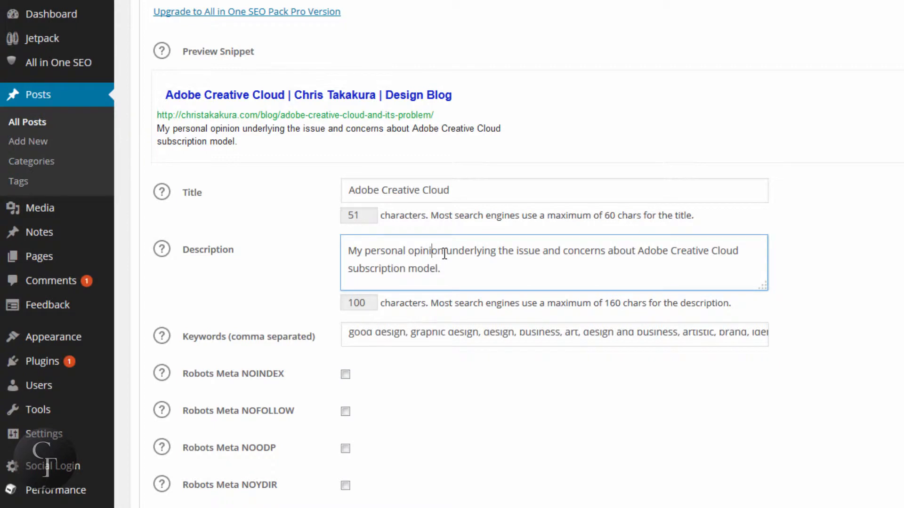
pyautogui.click(774, 232)
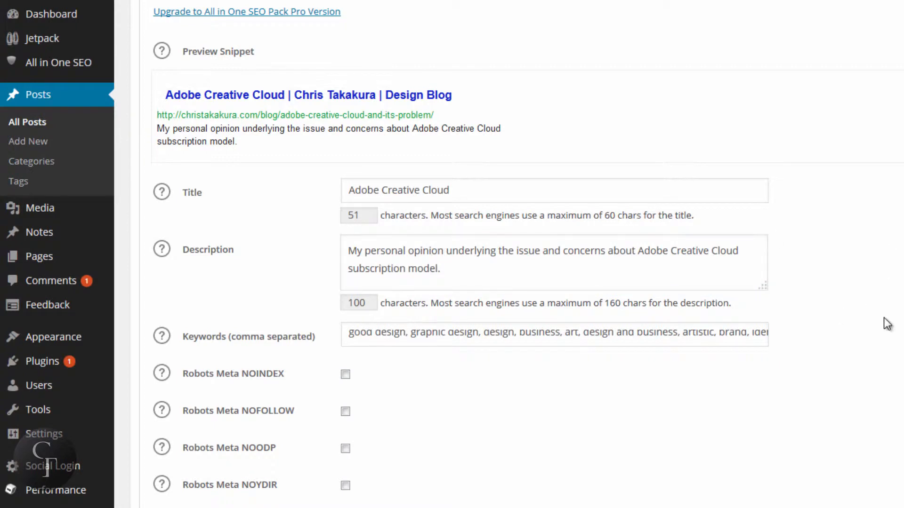
# Step: Update the post and confirm publishing it despite the proofreader's suggestions
pyautogui.scroll(3, 888, 319)
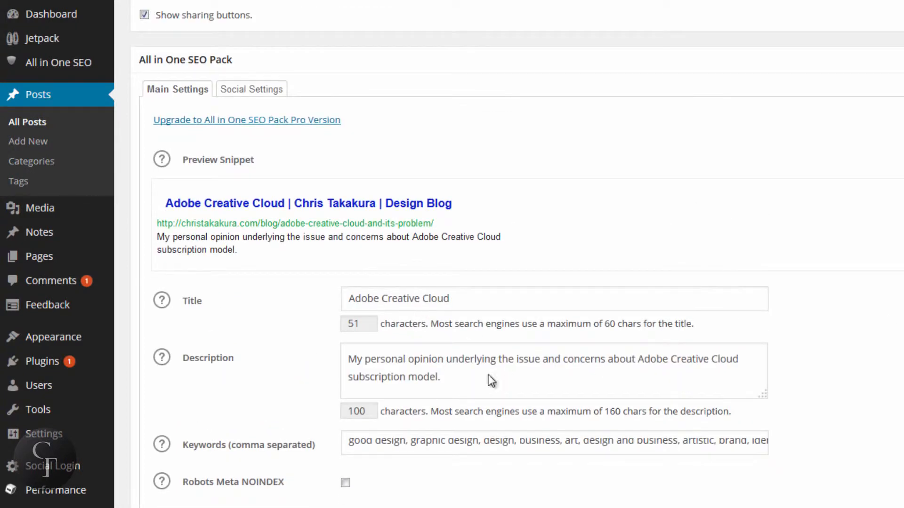
pyautogui.scroll(15, 493, 381)
pyautogui.scroll(1, 517, 252)
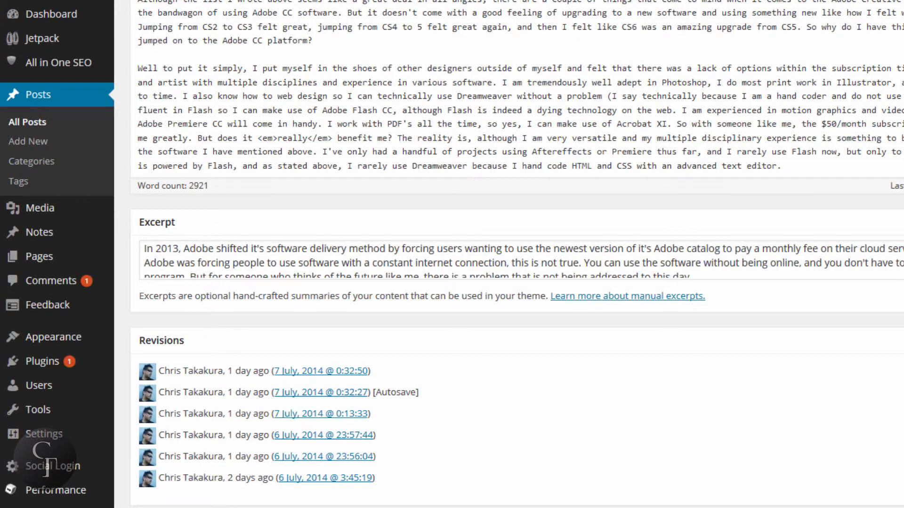
pyautogui.scroll(5, 518, 255)
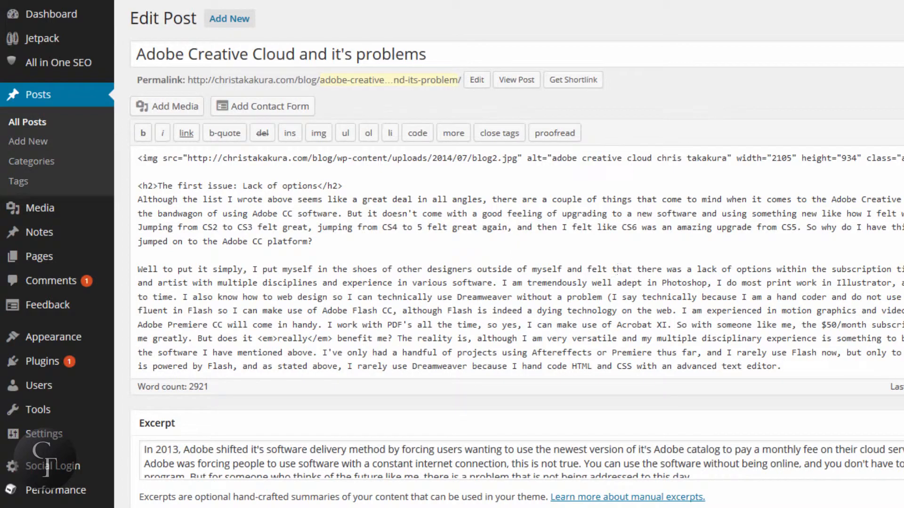
pyautogui.scroll(-3, 516, 254)
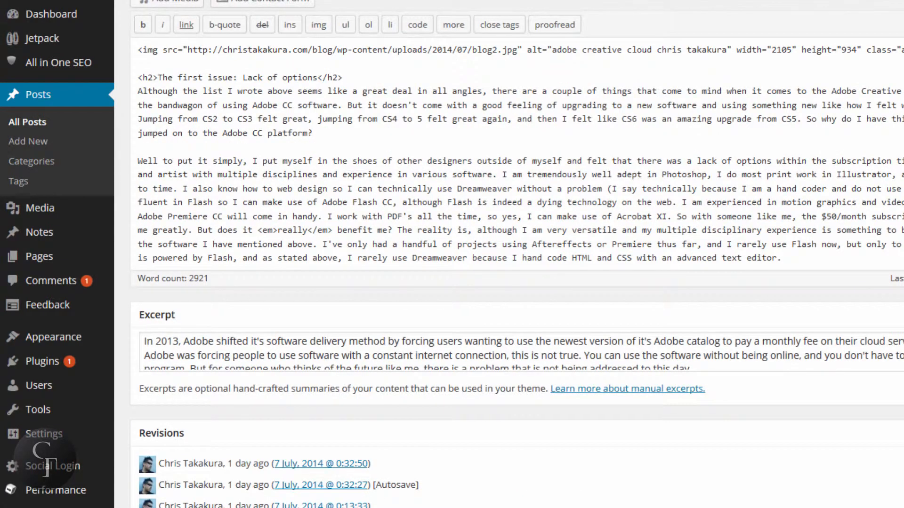
pyautogui.click(554, 25)
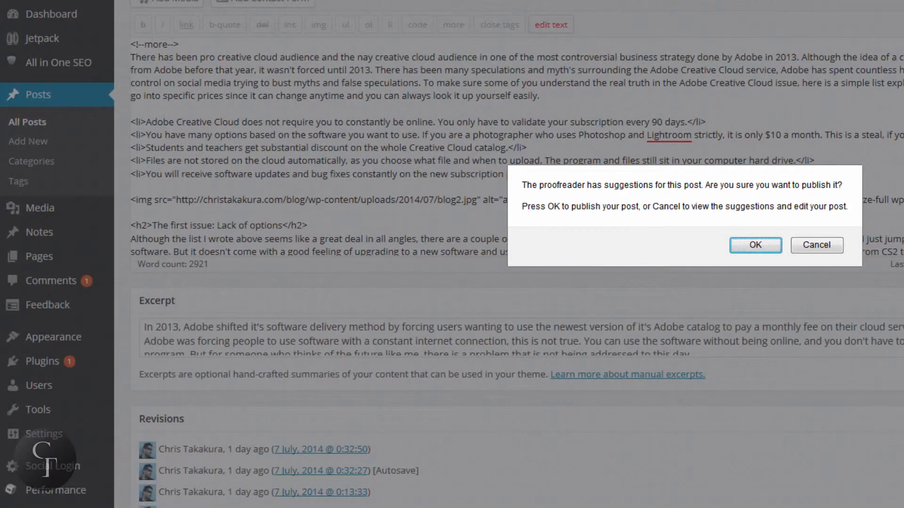
pyautogui.click(765, 245)
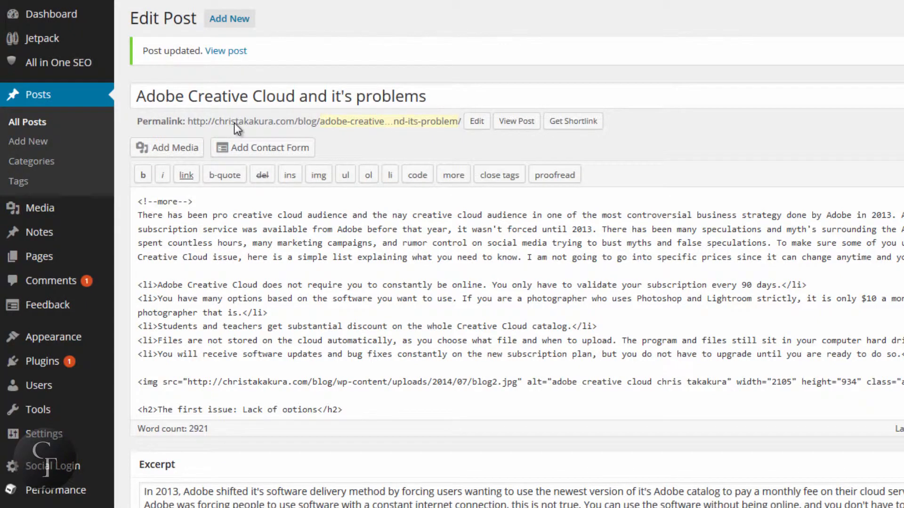
# Step: Return to the list of all posts, switch to the pages list and open the "Dinner" page for editing
pyautogui.click(40, 125)
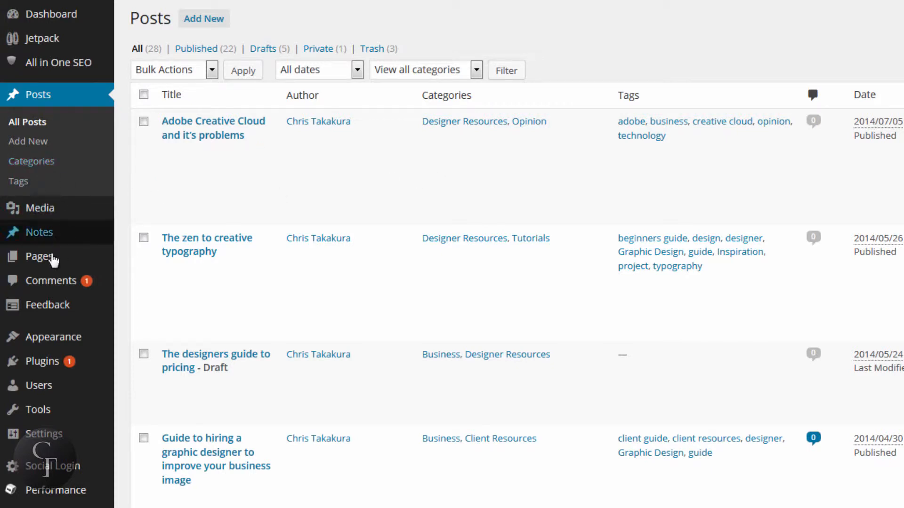
pyautogui.moveTo(46, 258)
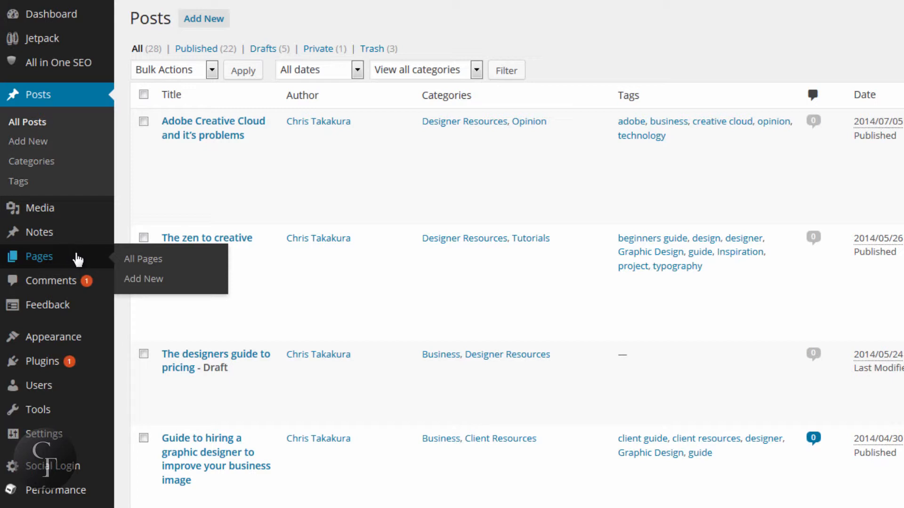
pyautogui.click(35, 257)
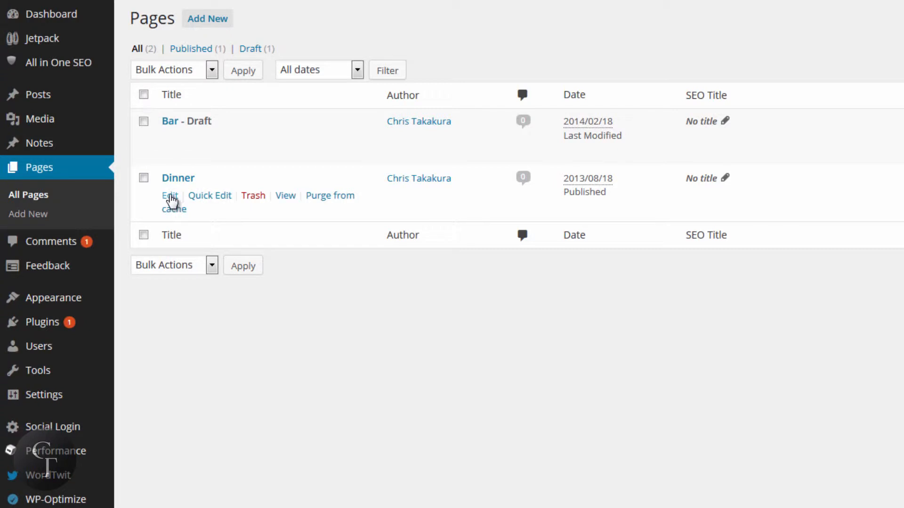
pyautogui.click(171, 196)
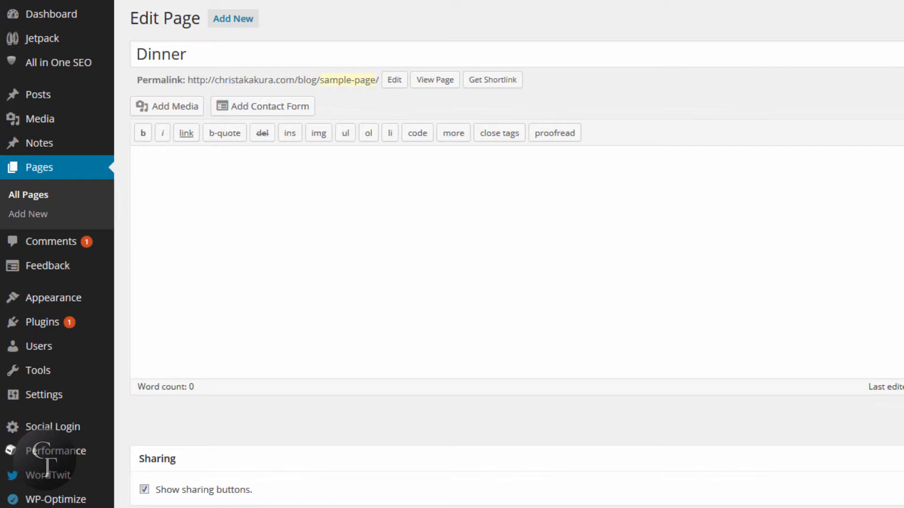
# Step: Inspect the Title, Description and Keywords fields in the page's All in One SEO Pack main settings
pyautogui.scroll(-8, 517, 254)
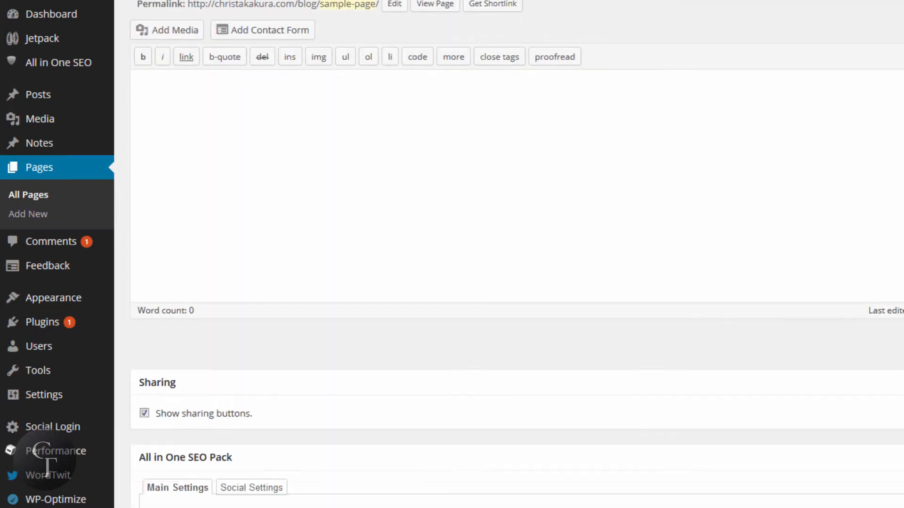
pyautogui.scroll(-3, 159, 83)
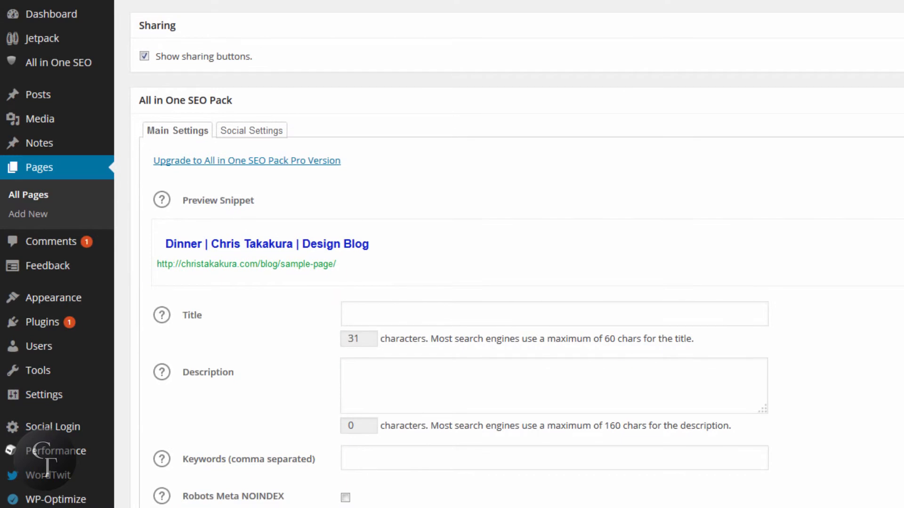
pyautogui.scroll(3, 159, 83)
pyautogui.scroll(-3, 454, 153)
pyautogui.click(416, 201)
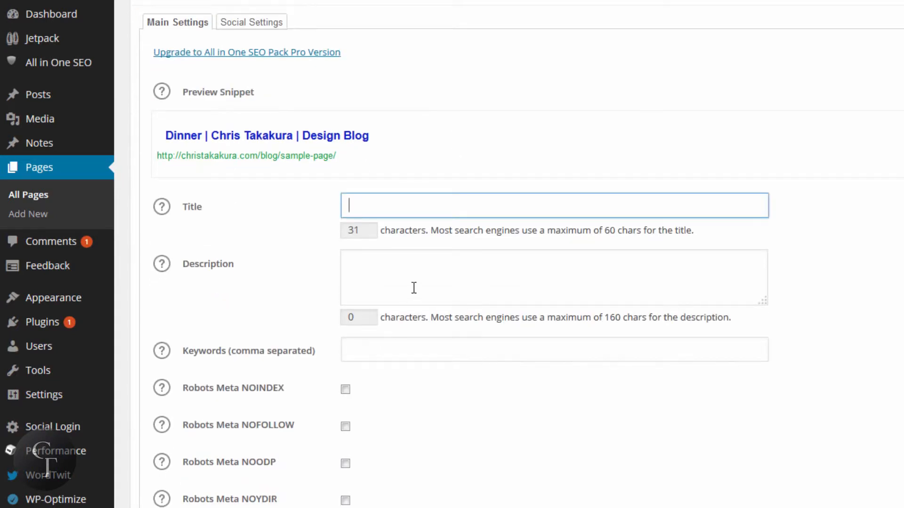
pyautogui.click(412, 280)
pyautogui.click(404, 342)
# Step: Show the page's All in One SEO Pack social settings and place the cursor in the social Title field
pyautogui.scroll(1, 404, 341)
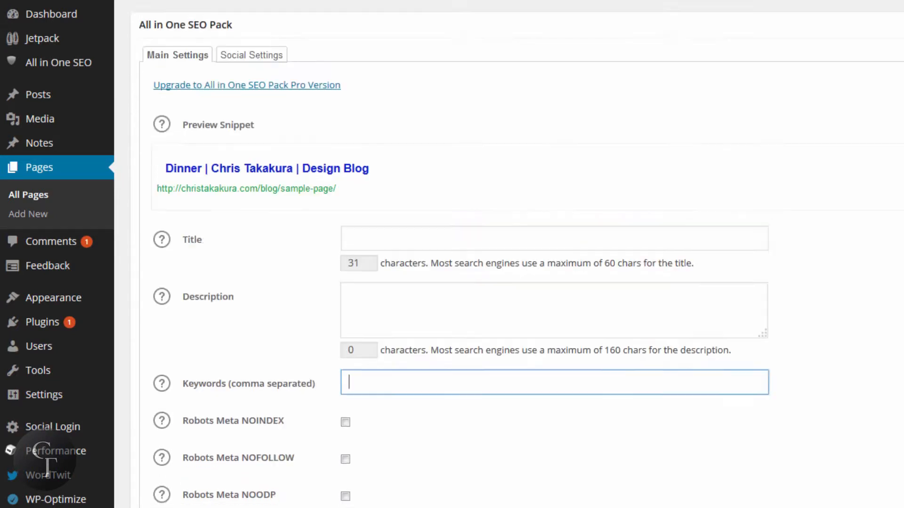
pyautogui.scroll(2, 518, 254)
pyautogui.scroll(3, 517, 254)
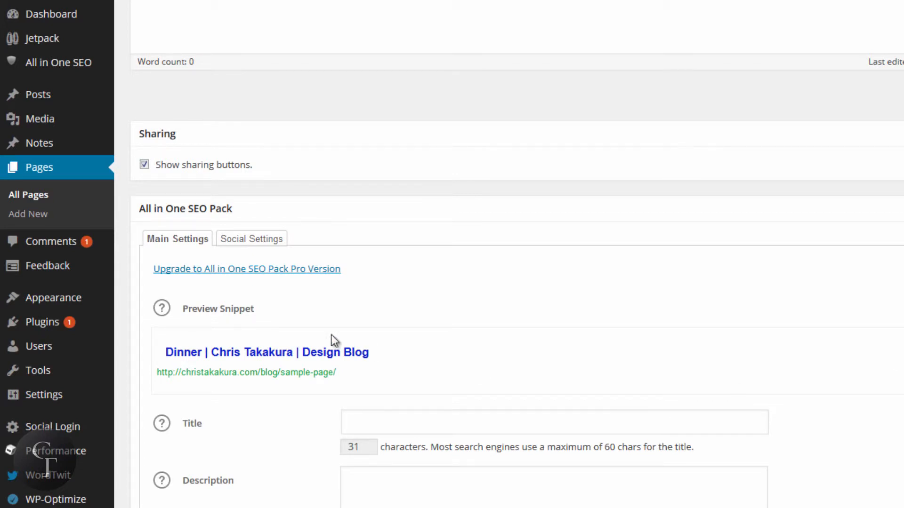
pyautogui.click(262, 243)
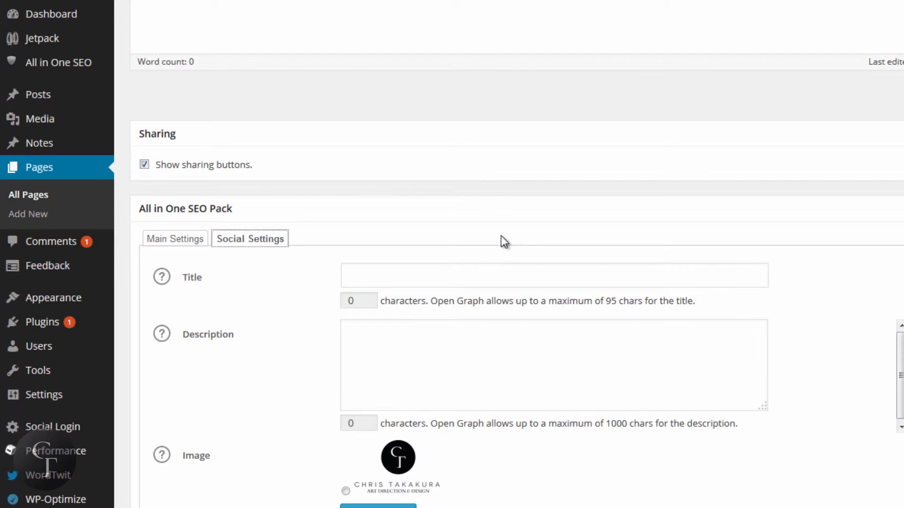
pyautogui.click(428, 266)
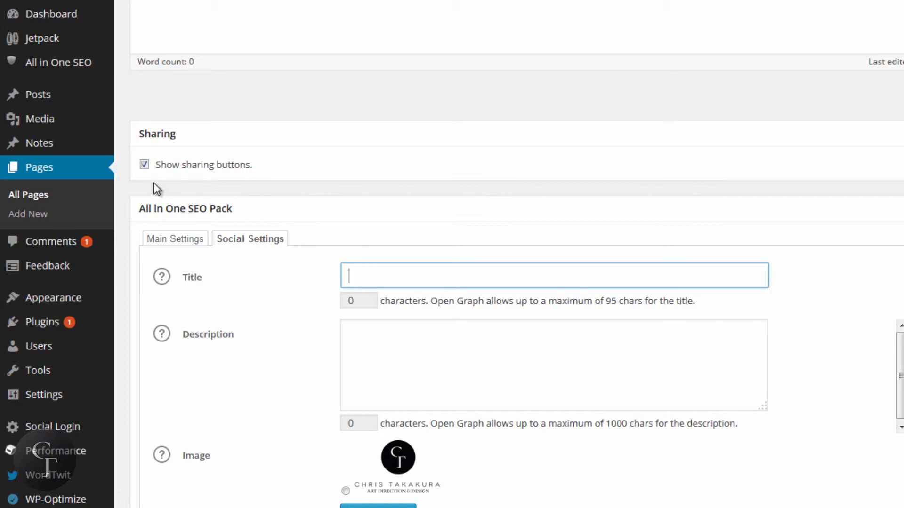
# Step: Compare the page's main and social settings and inspect the social Title and Description fields
pyautogui.click(381, 268)
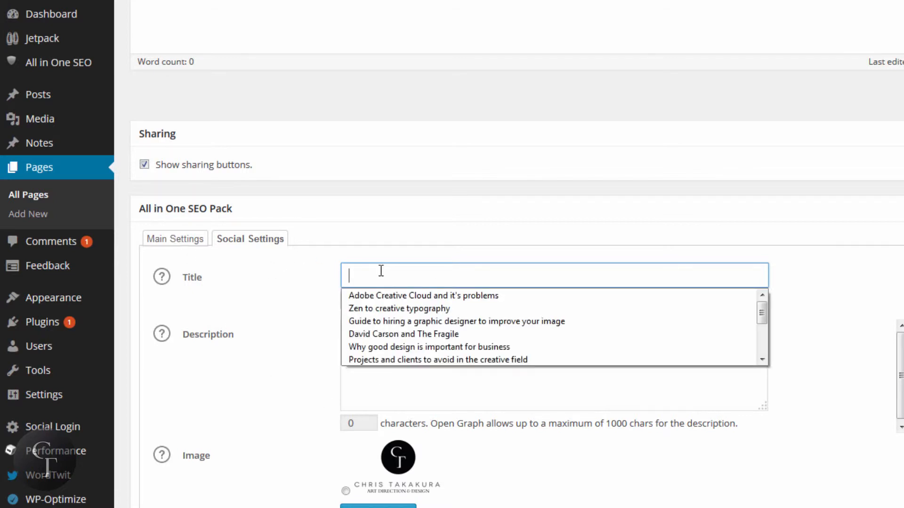
pyautogui.click(178, 241)
pyautogui.click(254, 243)
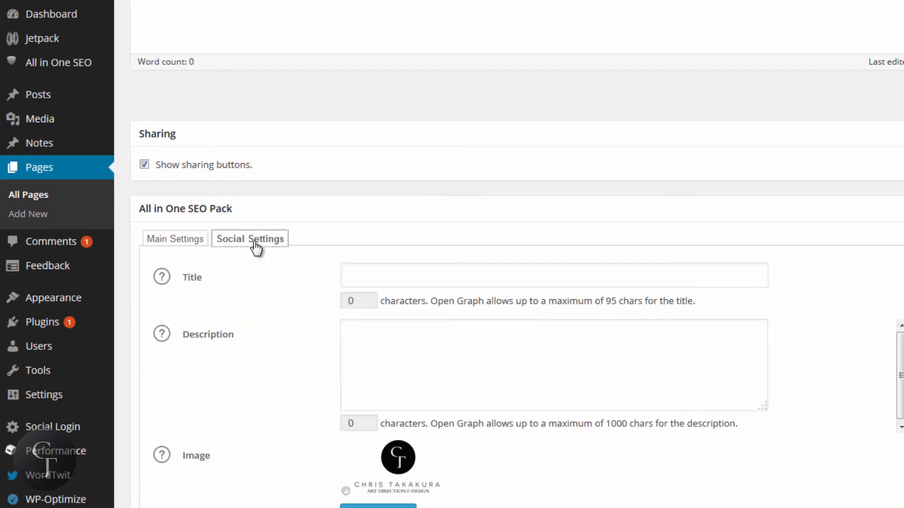
pyautogui.click(389, 266)
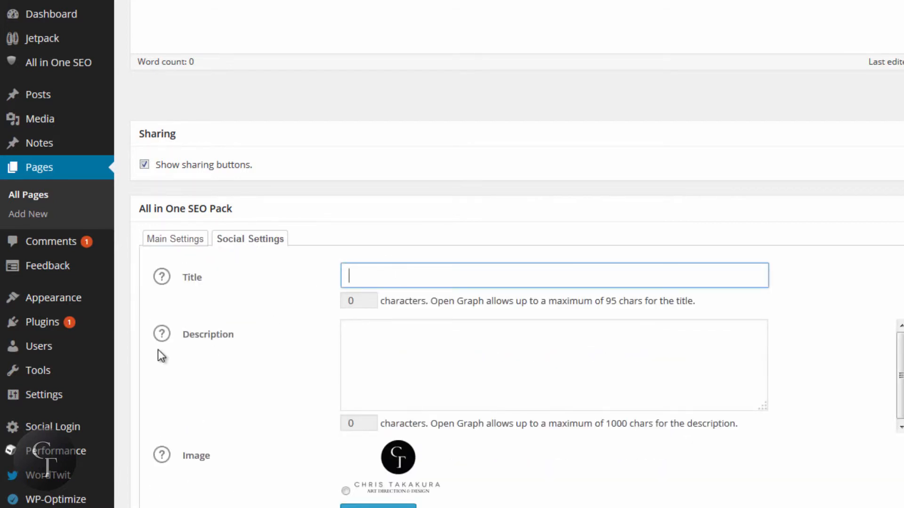
pyautogui.click(457, 347)
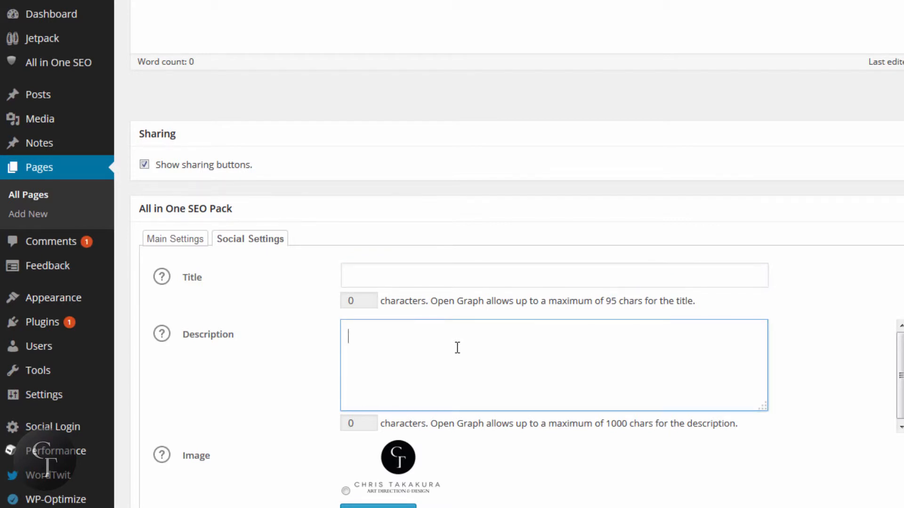
# Step: Select the existing logo as the page's social image and place the cursor in the Custom Image field
pyautogui.scroll(-2, 572, 473)
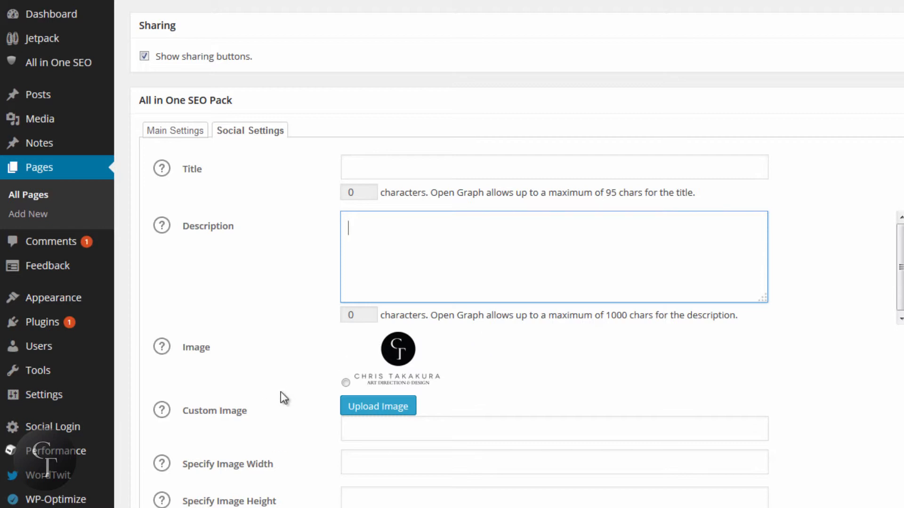
pyautogui.click(345, 382)
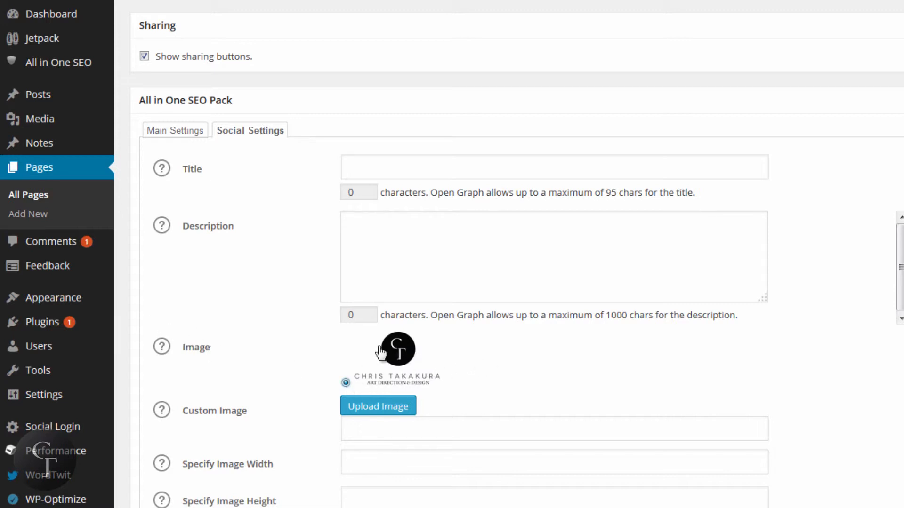
pyautogui.click(400, 432)
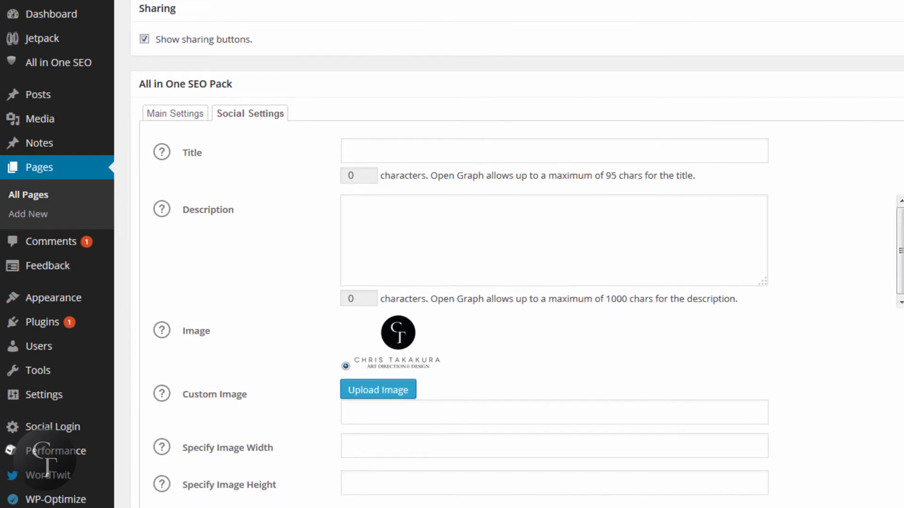
# Step: Try "Gallery" as the page's social Title and clear the field again
pyautogui.scroll(9, 516, 254)
pyautogui.scroll(-2, 517, 255)
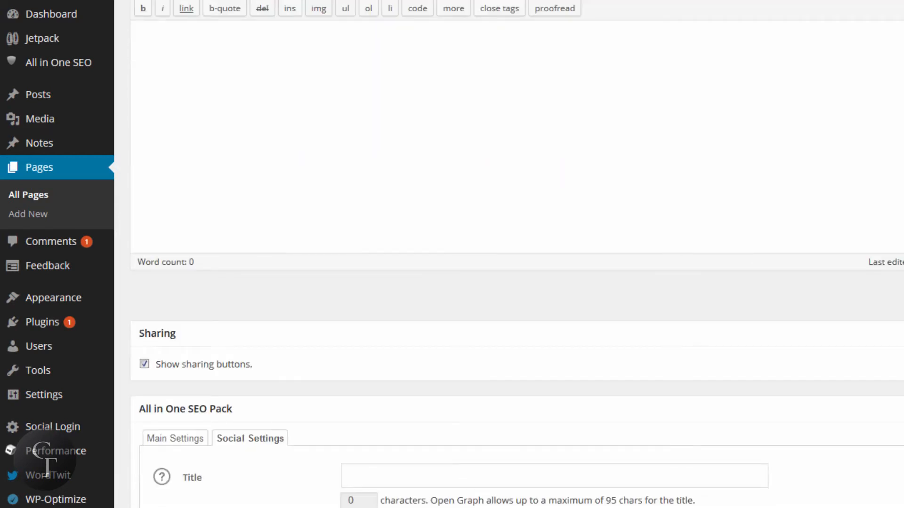
pyautogui.scroll(2, 517, 254)
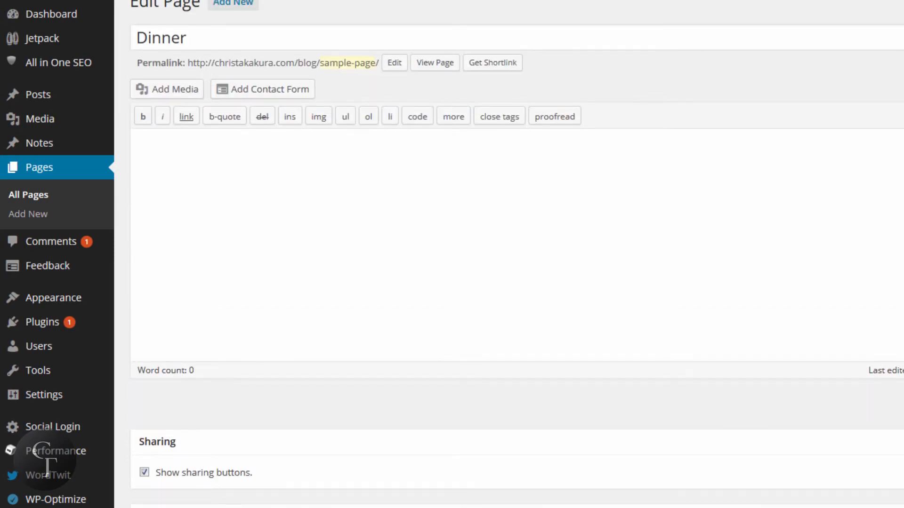
pyautogui.scroll(1, 517, 255)
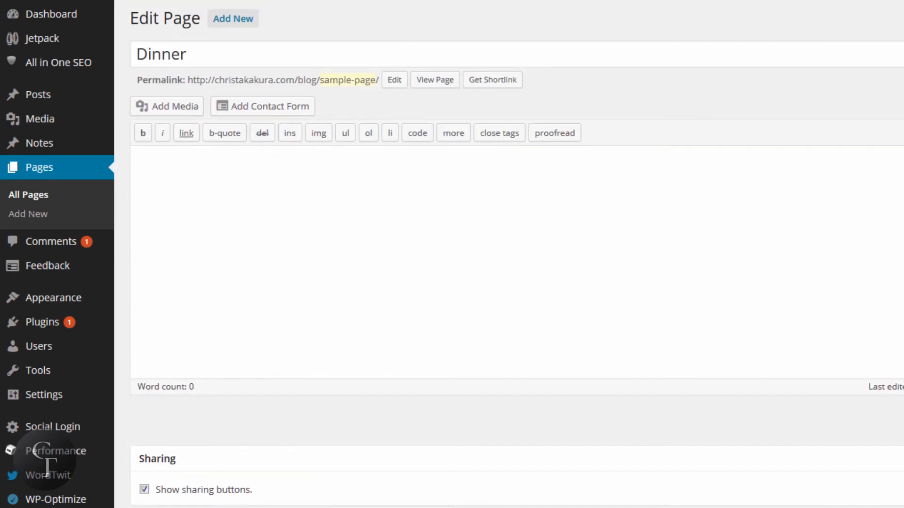
pyautogui.scroll(-4, 516, 254)
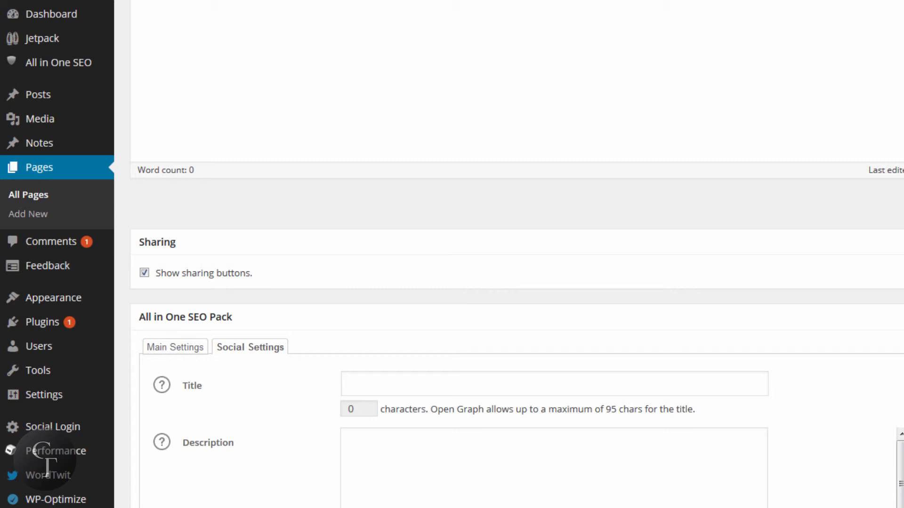
pyautogui.click(448, 381)
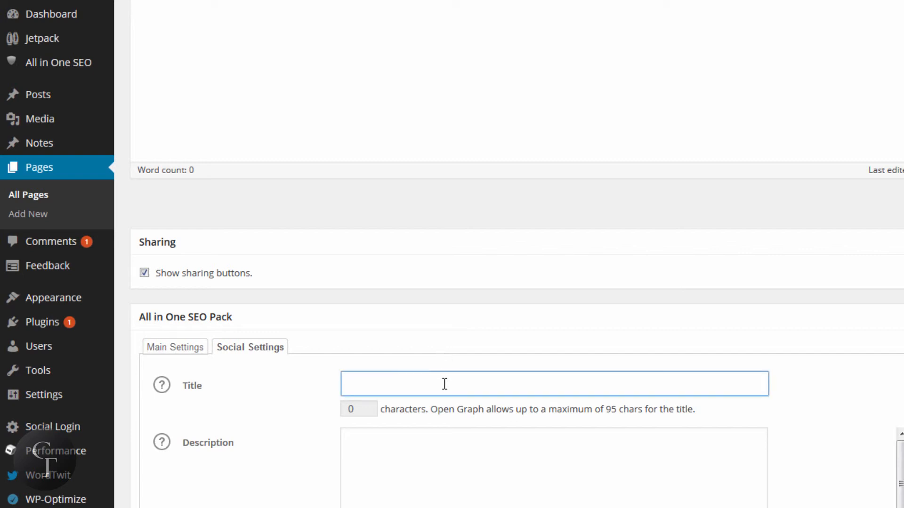
pyautogui.write('Gallery')
pyautogui.hotkey('ctrl', 'a')
pyautogui.press('BackSpace')
pyautogui.write('Gallery')
pyautogui.hotkey('ctrl', 'a')
pyautogui.press('BackSpace')
# Step: Check the social Description field, then return to the page's main SEO settings and review the preview snippet
pyautogui.click(449, 454)
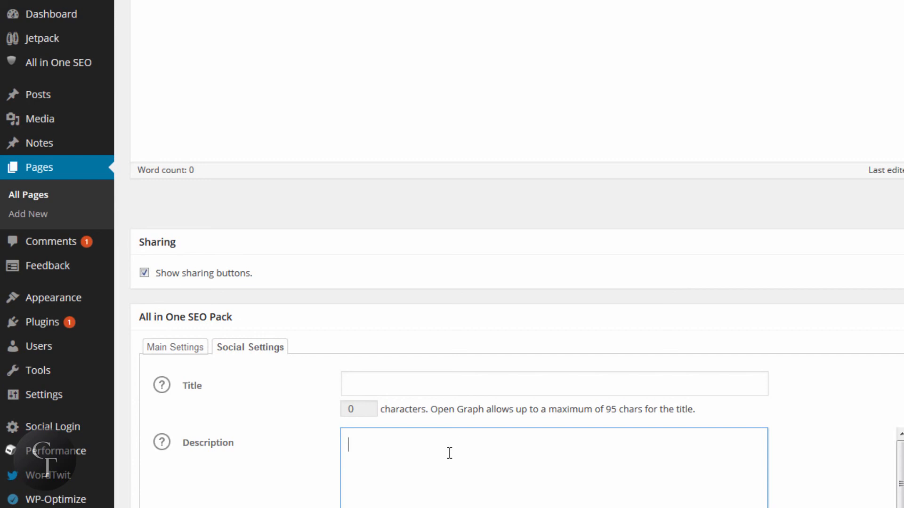
pyautogui.click(176, 347)
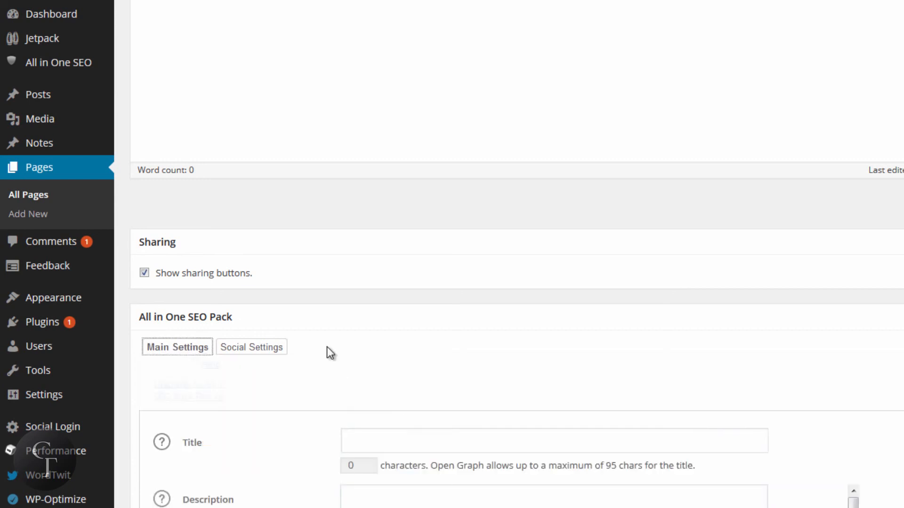
pyautogui.scroll(-2, 499, 369)
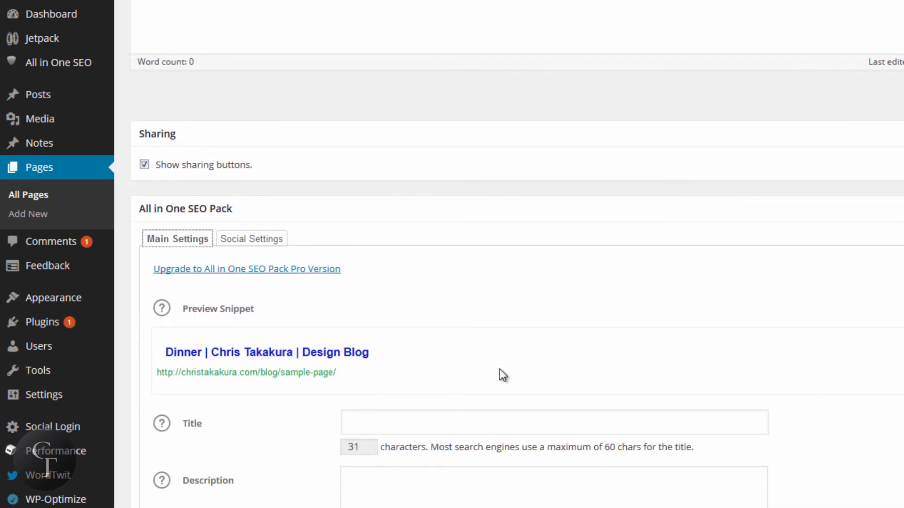
# Step: Leave the page editor and open the list of all posts
pyautogui.scroll(5, 500, 368)
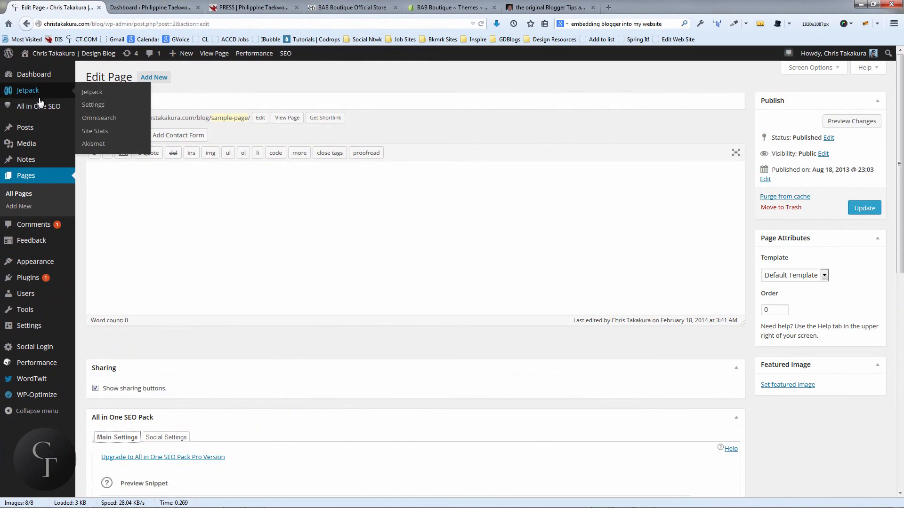
pyautogui.moveTo(42, 107)
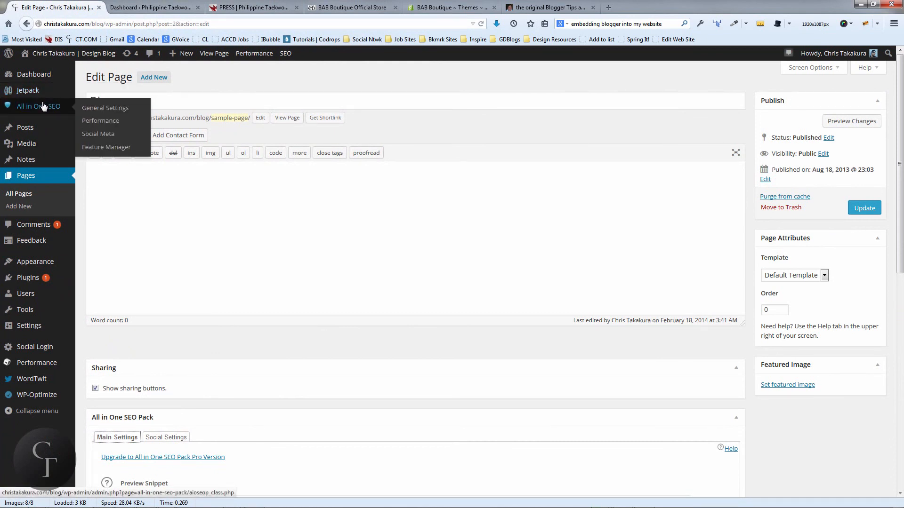
pyautogui.click(28, 128)
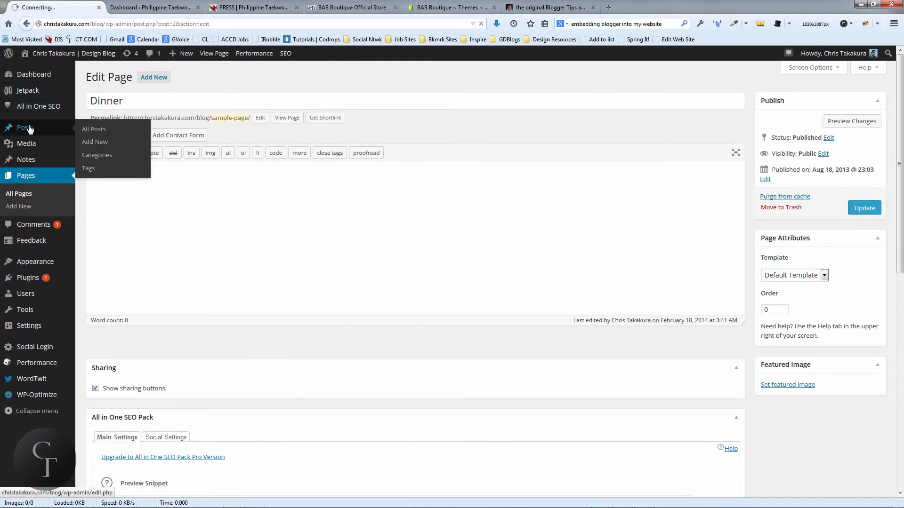